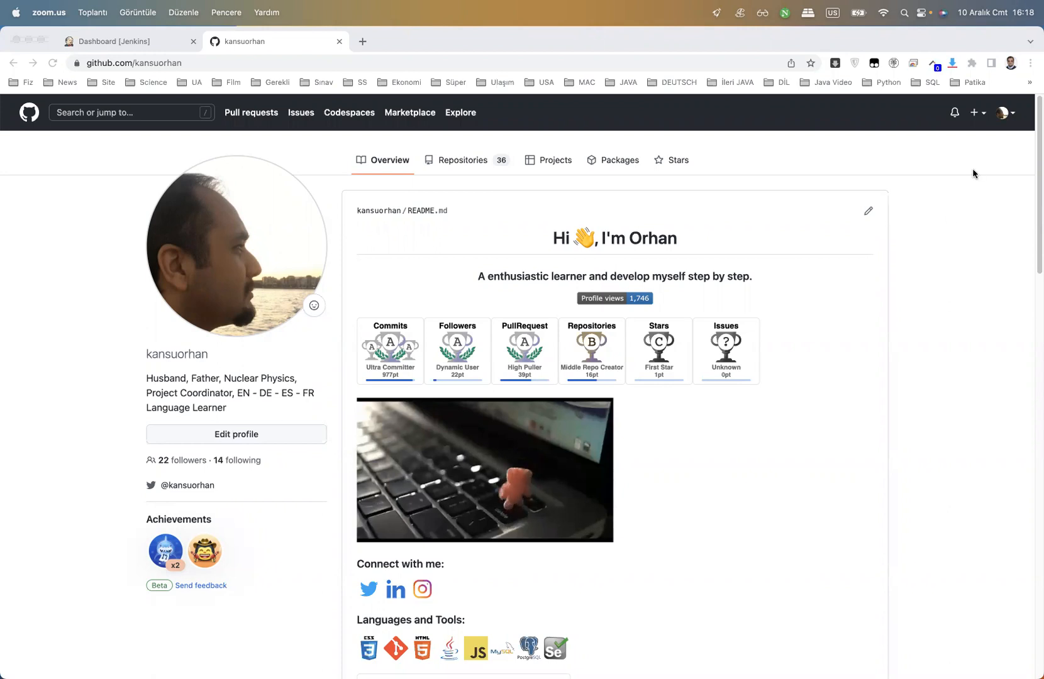
# From the Jenkins dashboard, create a new Freestyle project named 'Example'
pyautogui.click(144, 42)
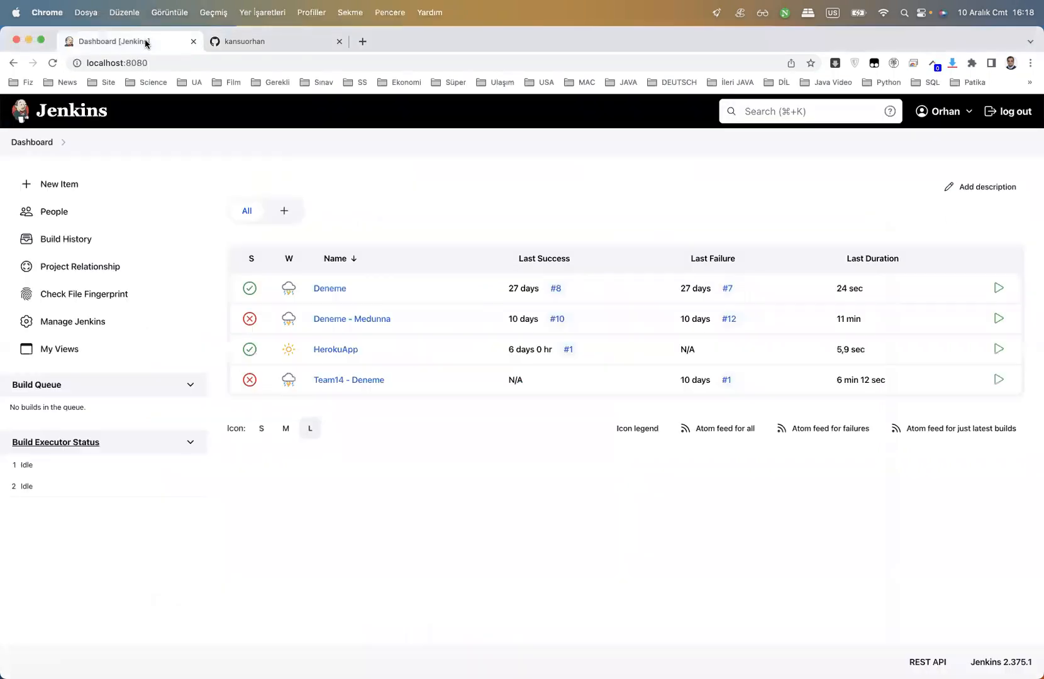
pyautogui.click(60, 184)
pyautogui.click(293, 237)
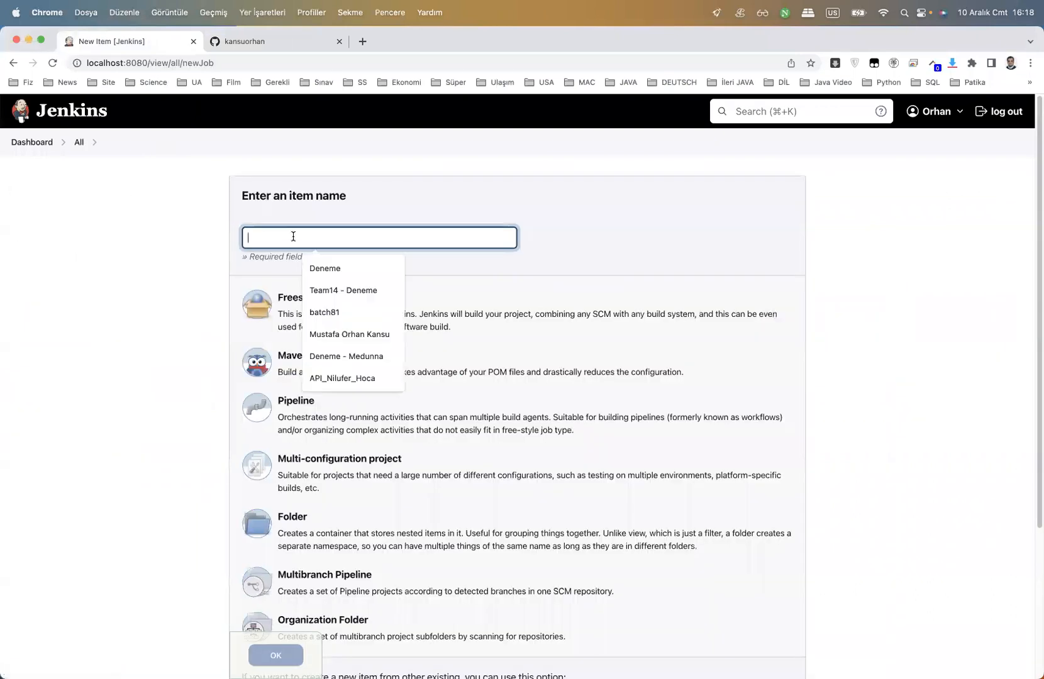
pyautogui.write('Example')
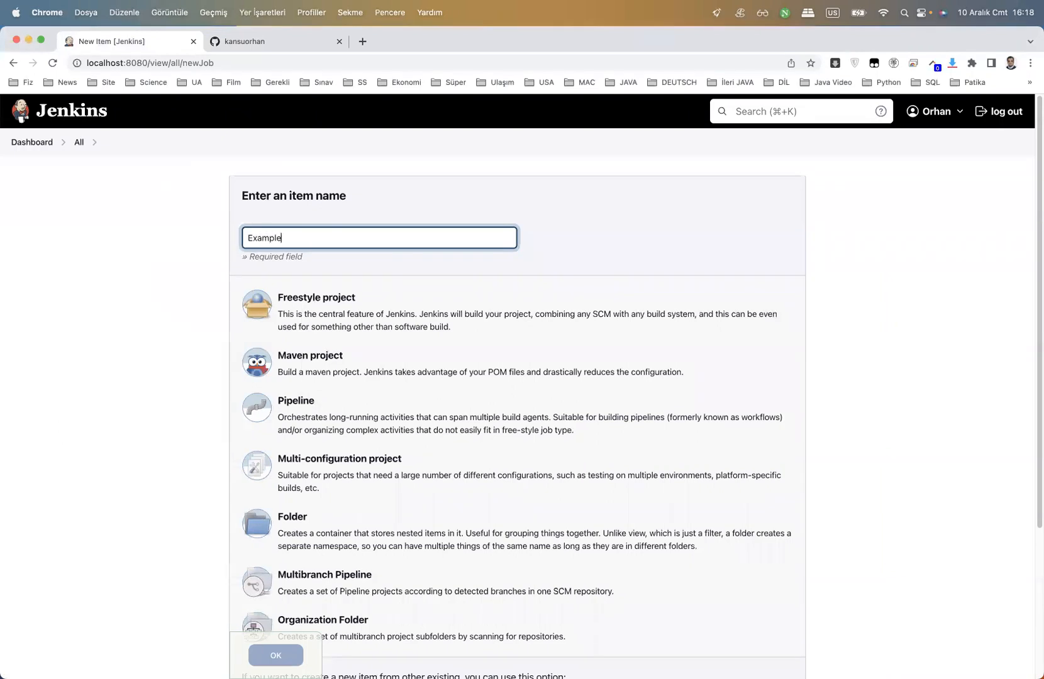
pyautogui.scroll(-1, 264, 277)
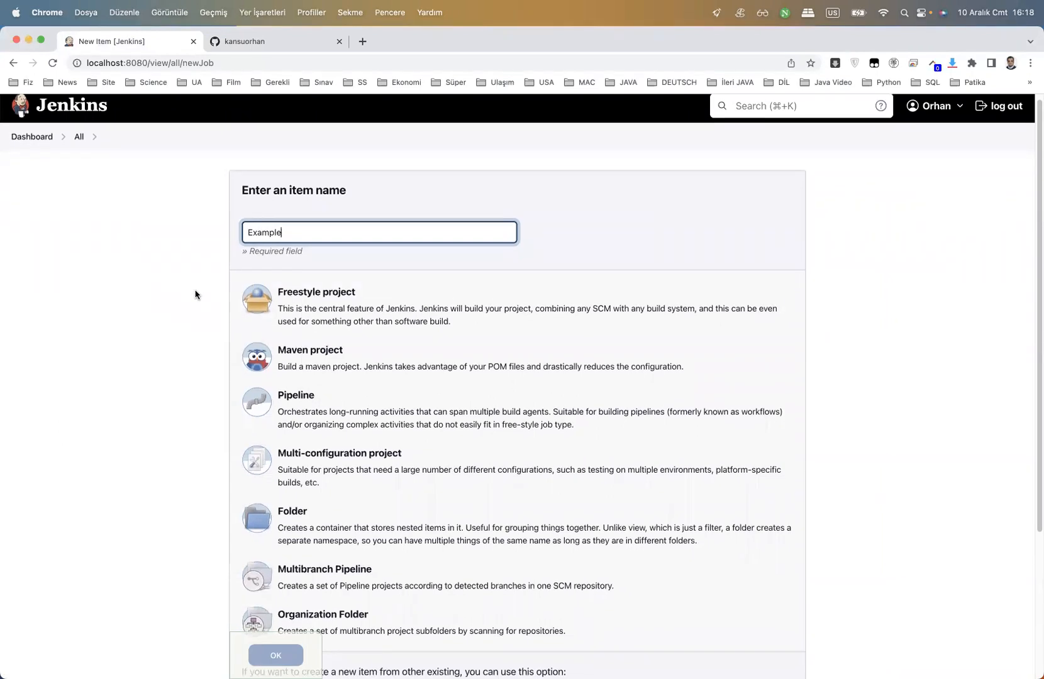
pyautogui.click(295, 309)
pyautogui.scroll(-2, 205, 364)
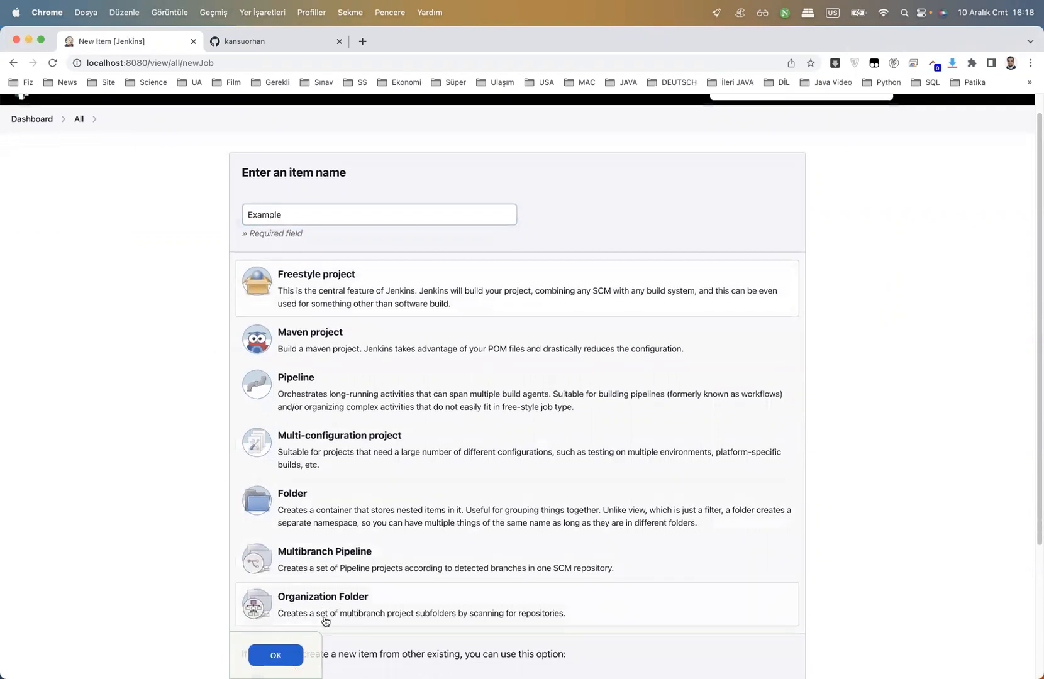
pyautogui.click(276, 655)
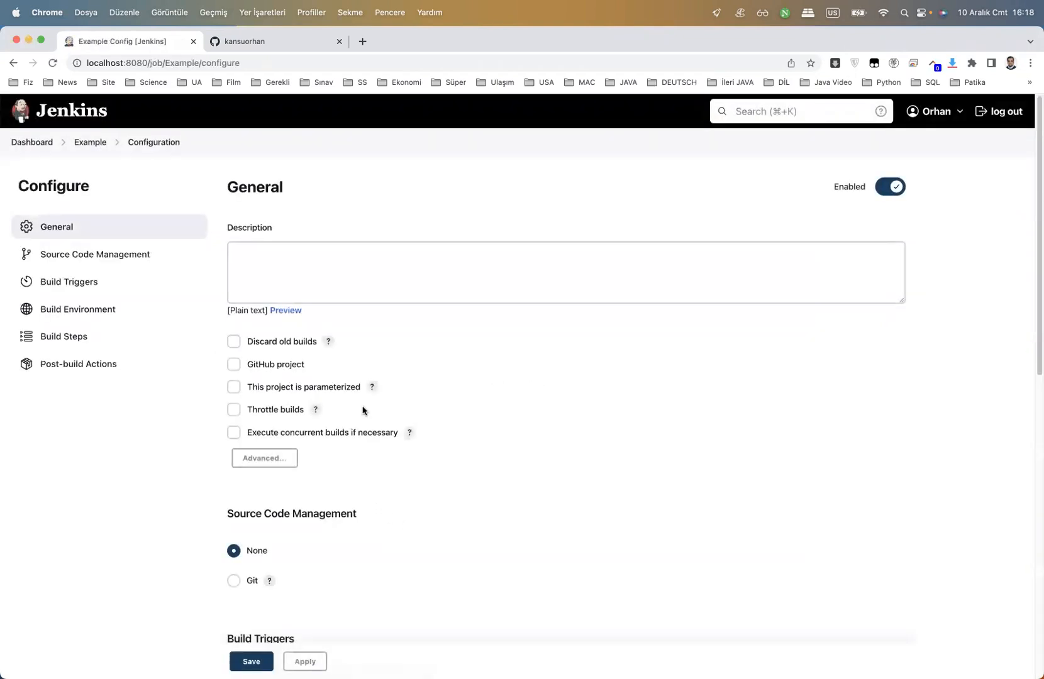
# Describe the job as 'Example - 1 Step Definition', tick GitHub project, and go back to GitHub
pyautogui.click(342, 279)
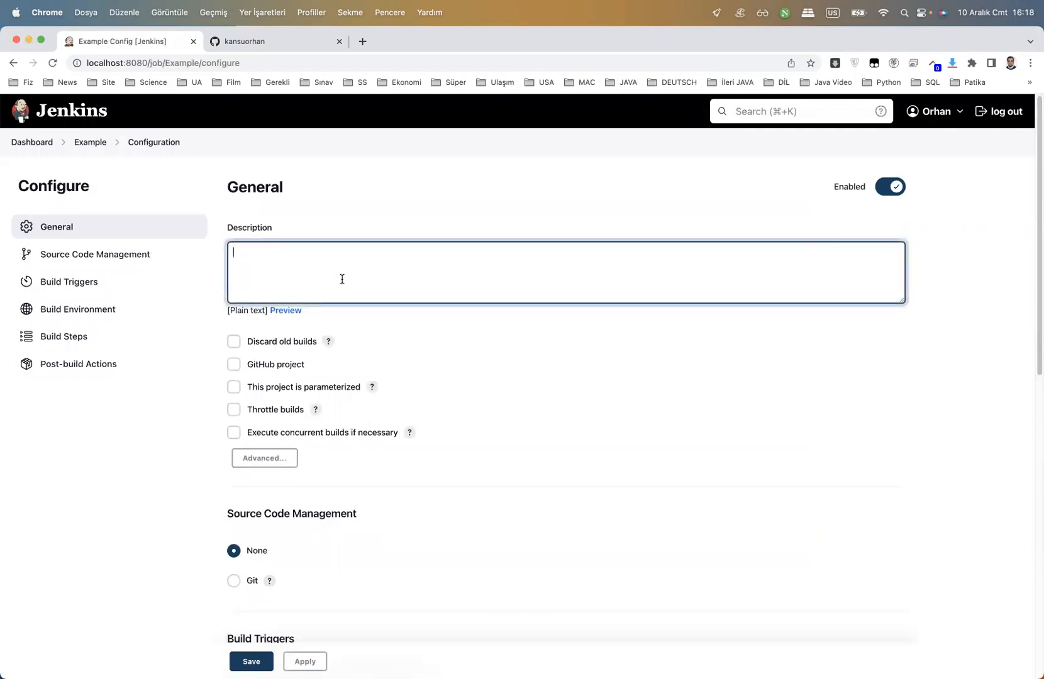
pyautogui.write('Exampele - 1 Step Definition')
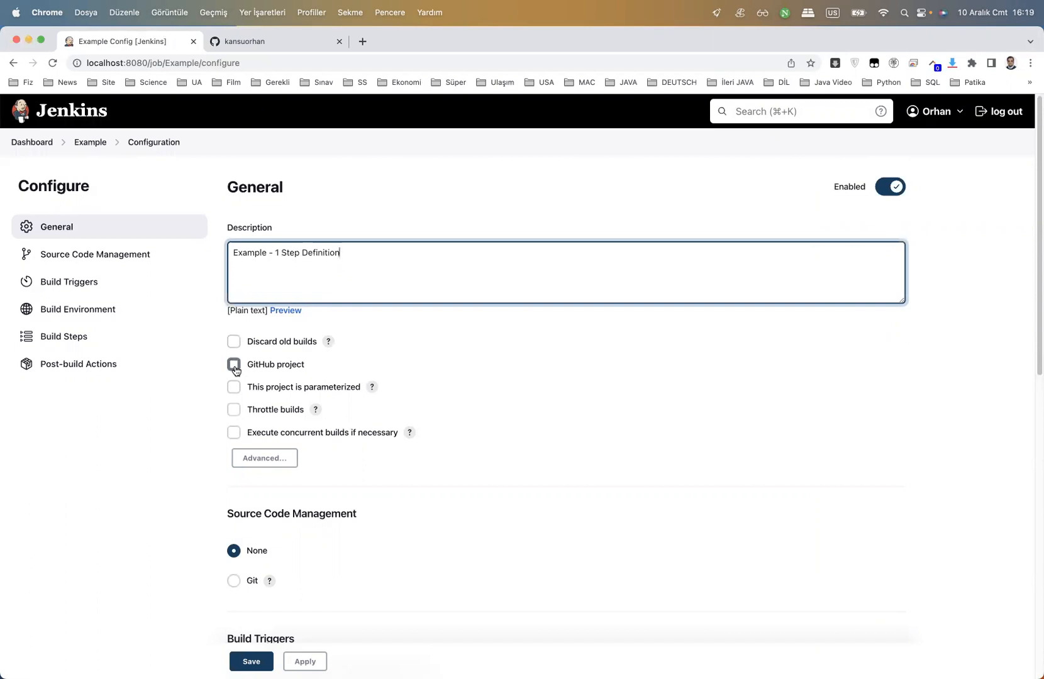
pyautogui.click(234, 365)
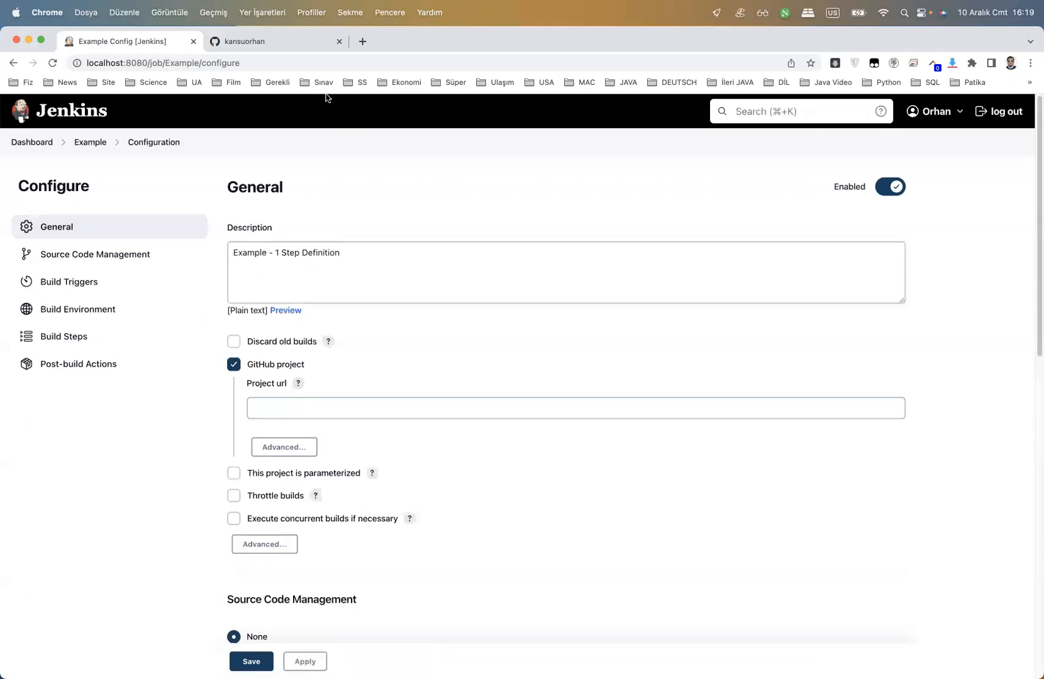
pyautogui.click(284, 43)
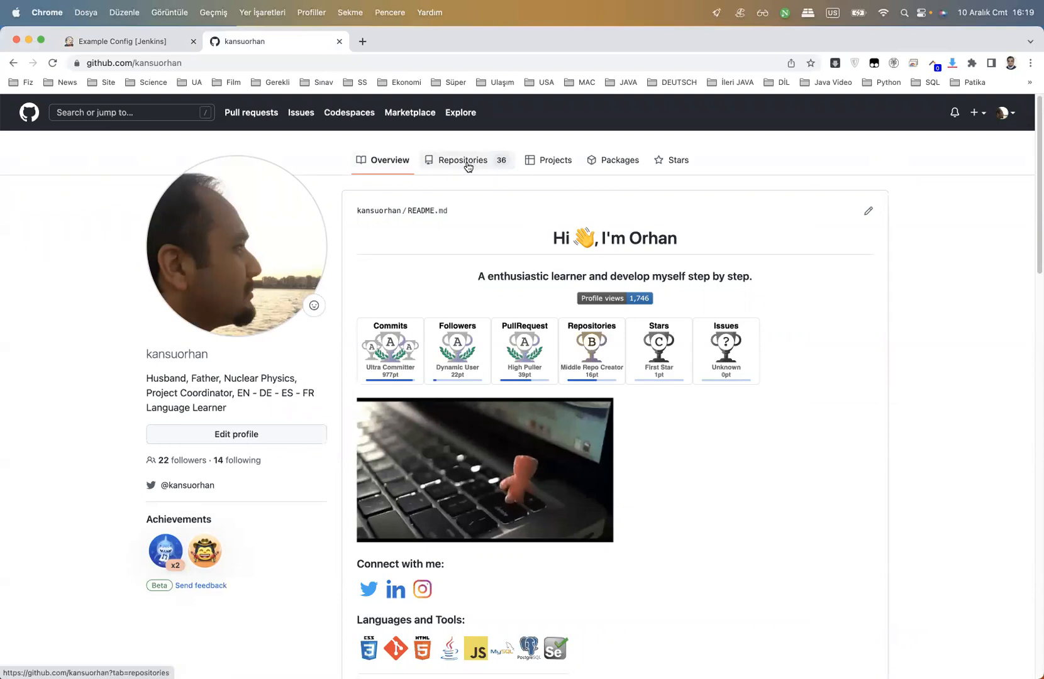
# Find and open the Selen_Maven_Mac repository from the GitHub repositories list
pyautogui.click(467, 166)
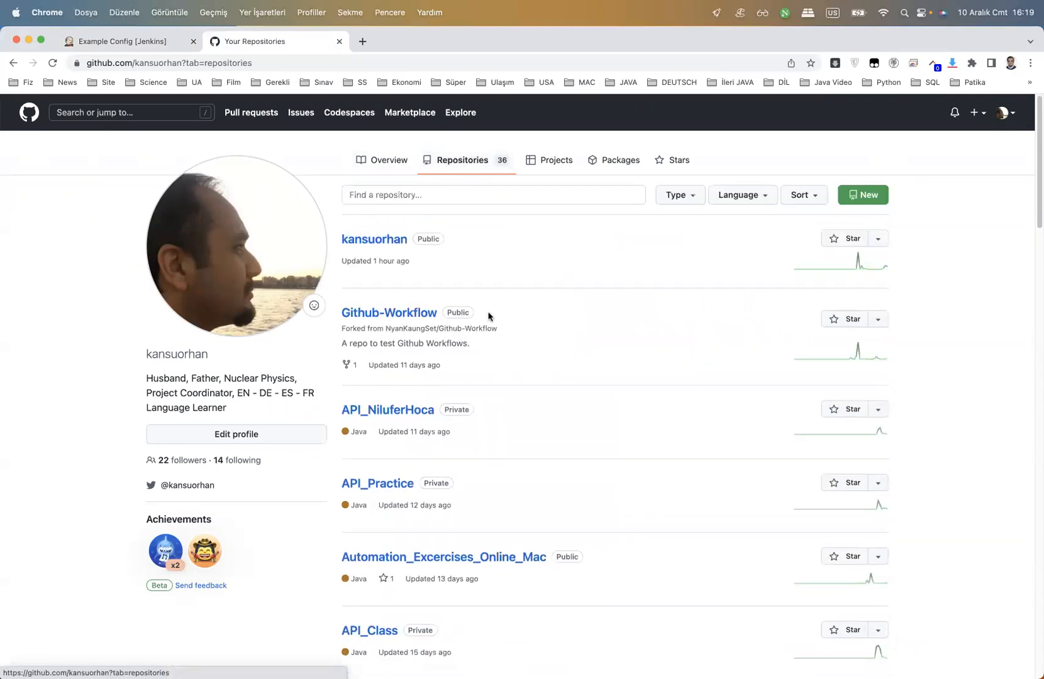
pyautogui.scroll(-1, 504, 351)
pyautogui.scroll(-2, 504, 351)
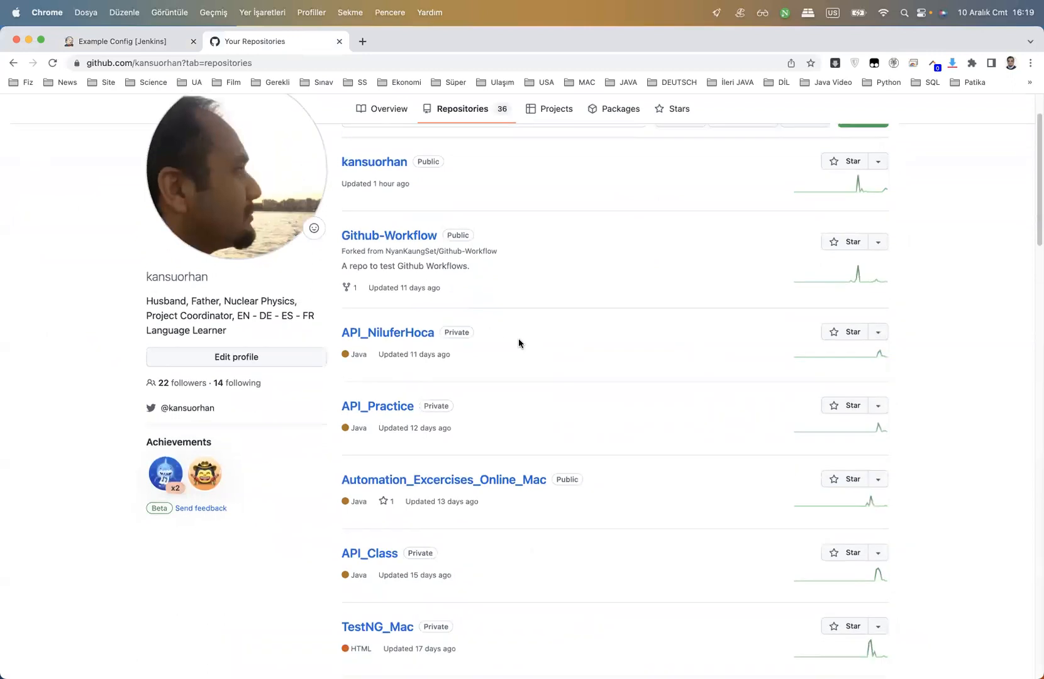
pyautogui.scroll(-1, 517, 343)
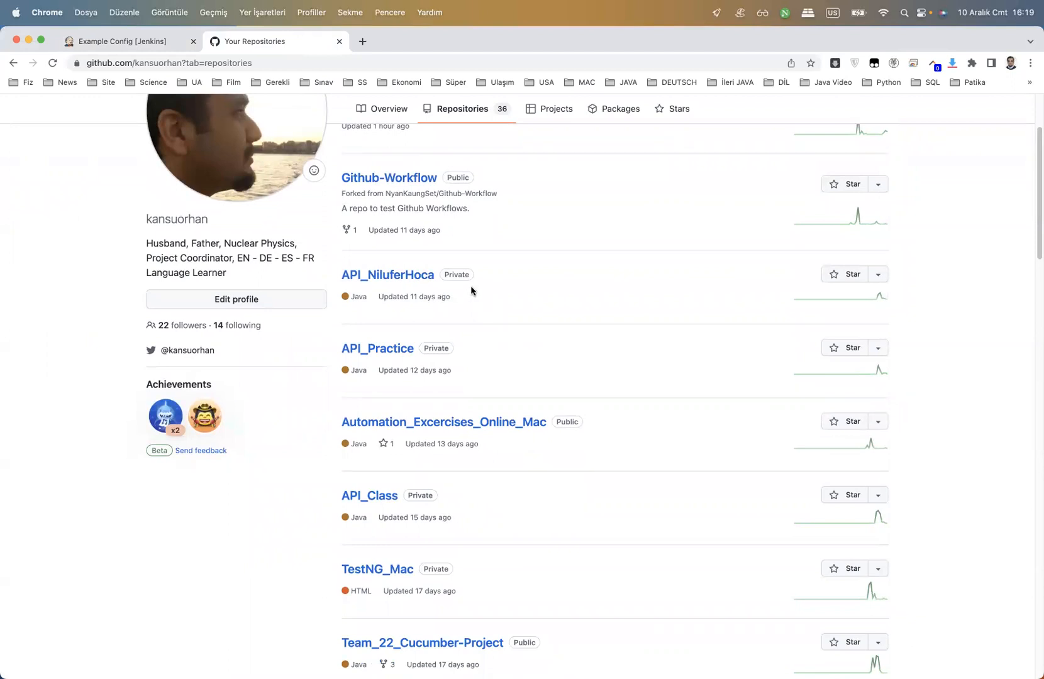
pyautogui.scroll(-4, 501, 336)
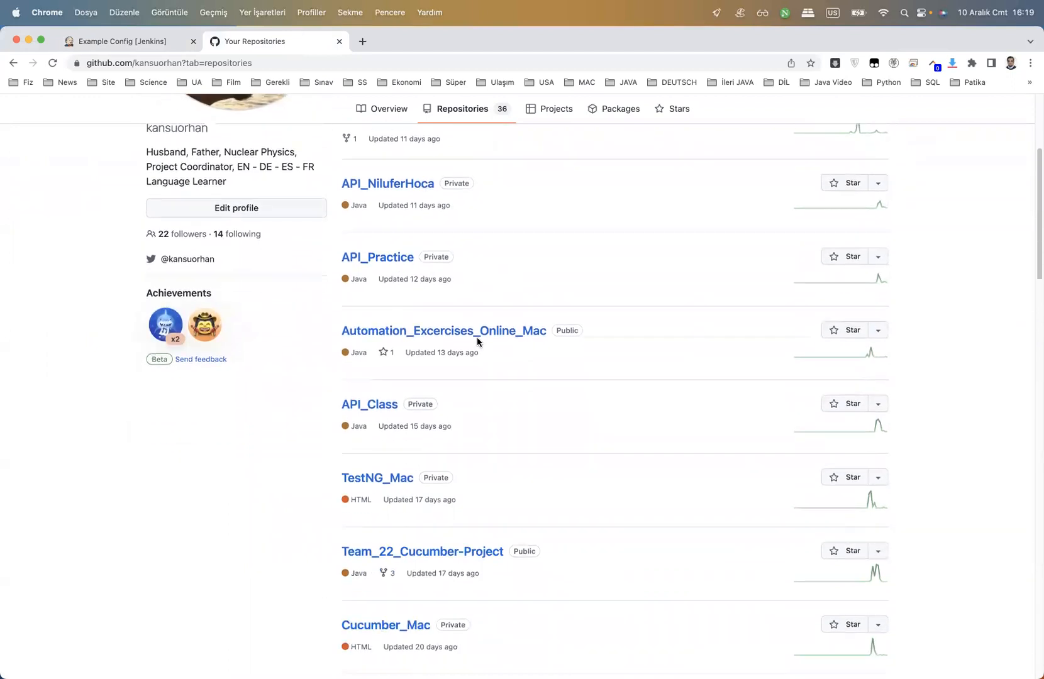
pyautogui.scroll(-2, 521, 352)
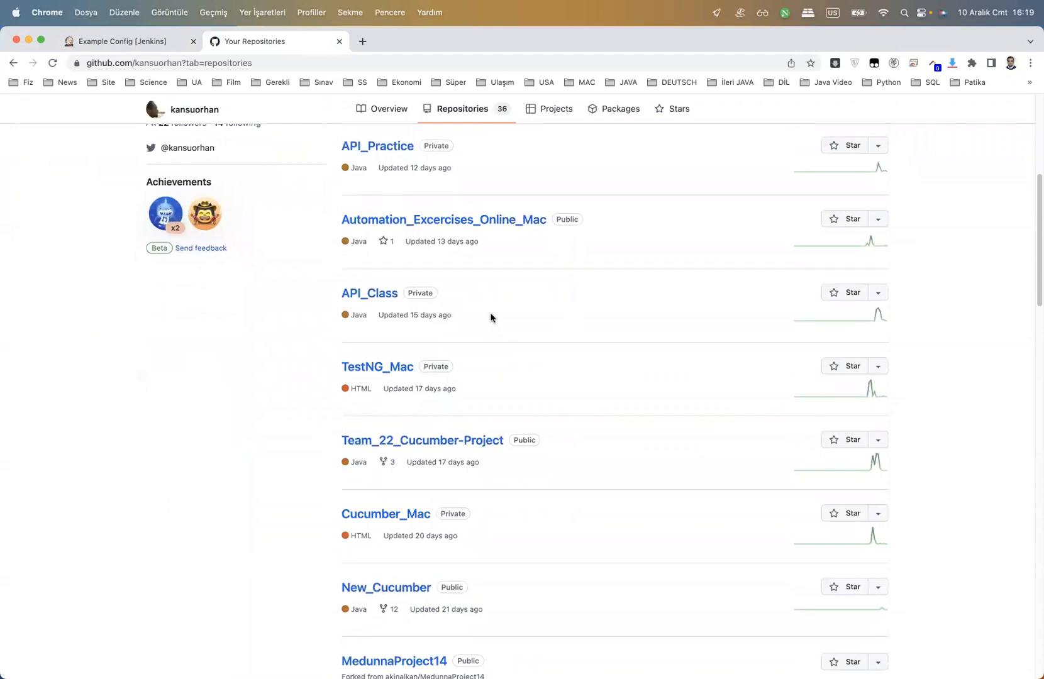
pyautogui.scroll(-1, 478, 336)
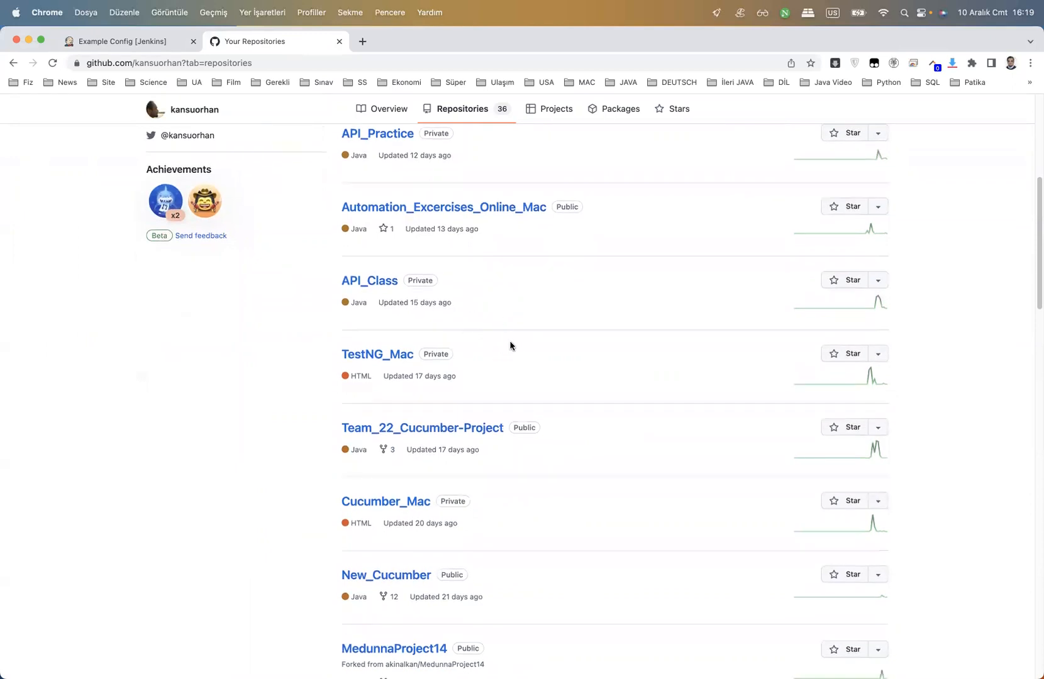
pyautogui.scroll(-4, 510, 345)
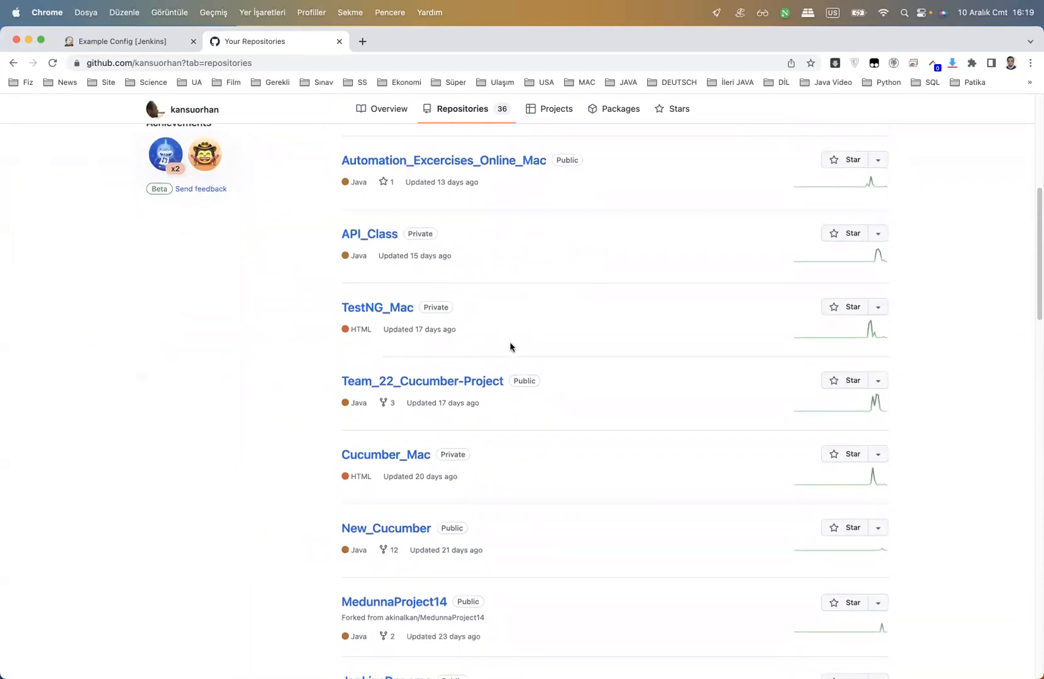
pyautogui.scroll(-6, 561, 384)
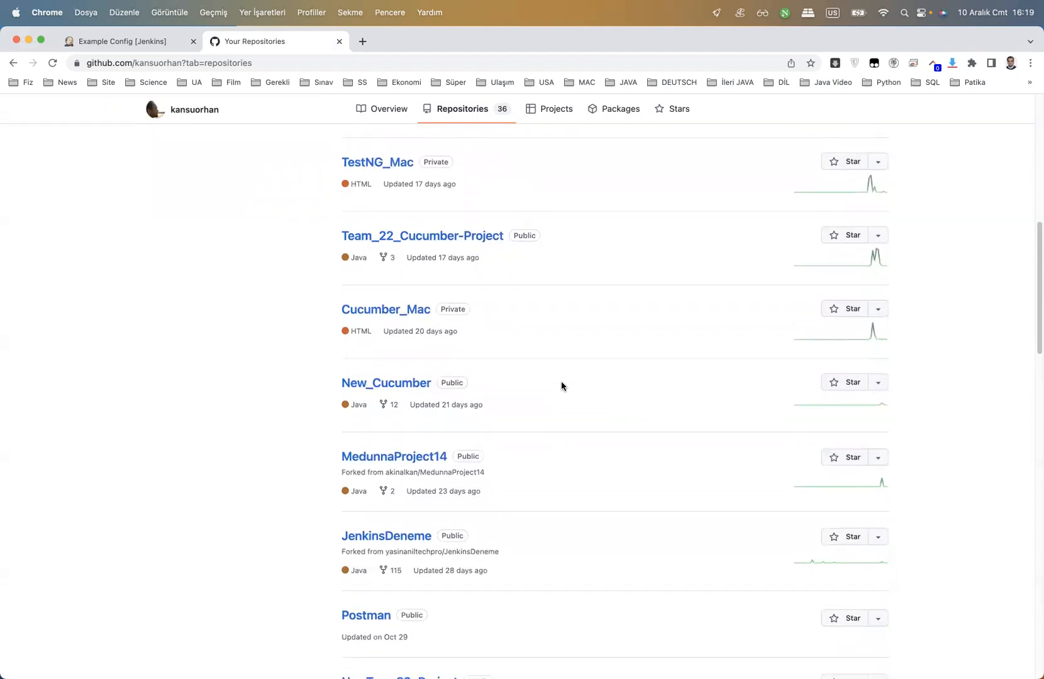
pyautogui.scroll(-9, 561, 385)
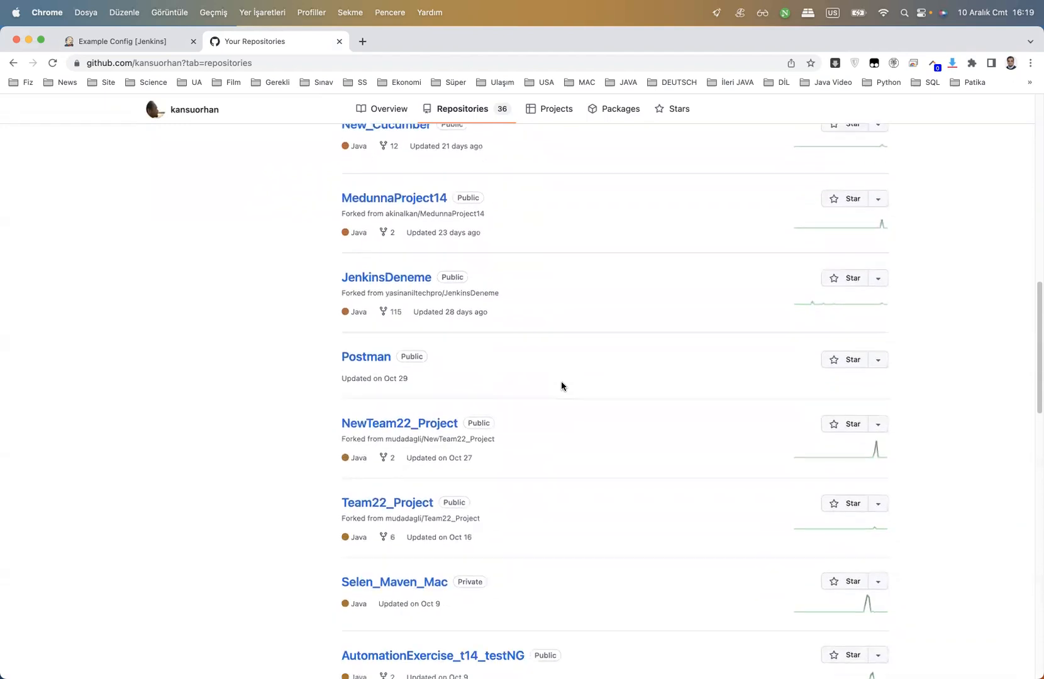
pyautogui.scroll(-2, 604, 381)
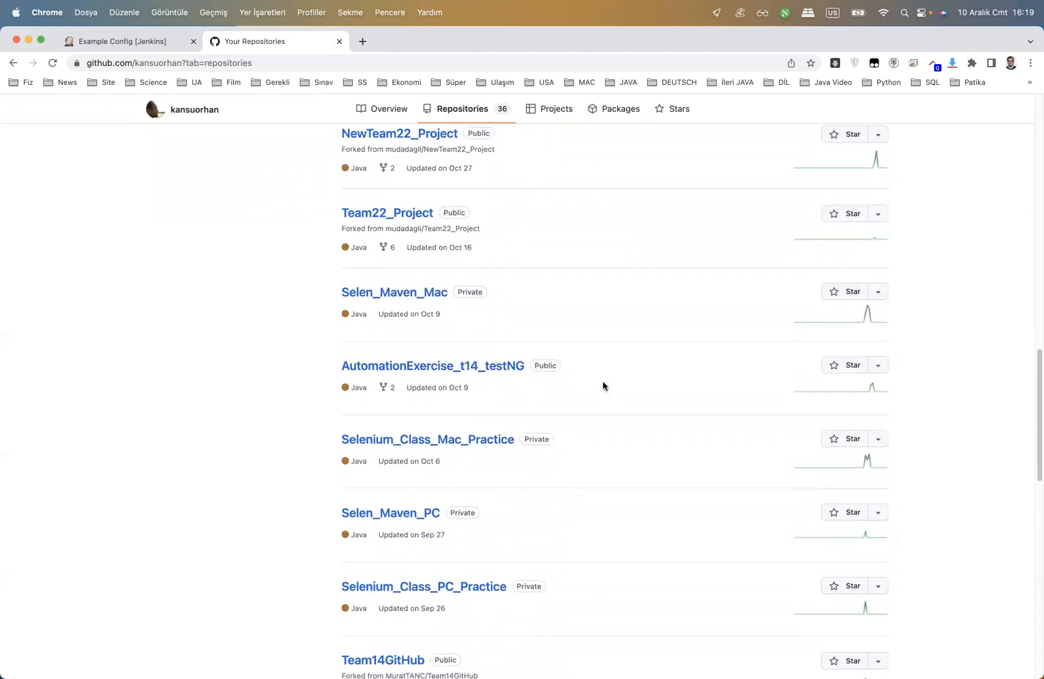
pyautogui.click(414, 293)
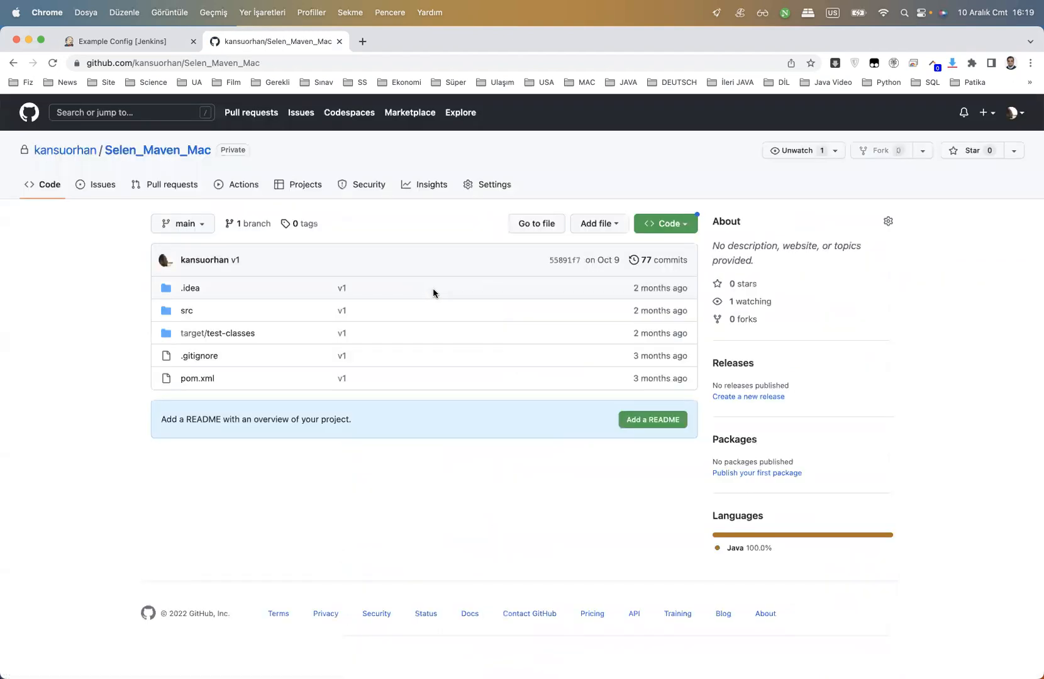
# Copy the repository's HTTPS clone URL and return to the Jenkins job configuration
pyautogui.click(686, 226)
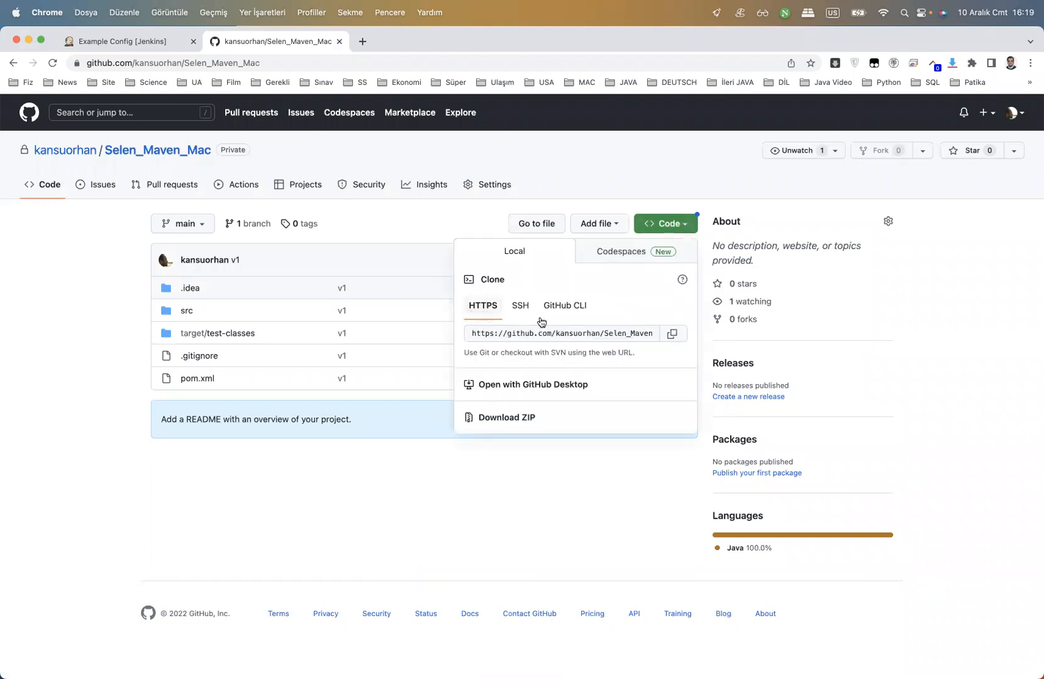
pyautogui.click(673, 335)
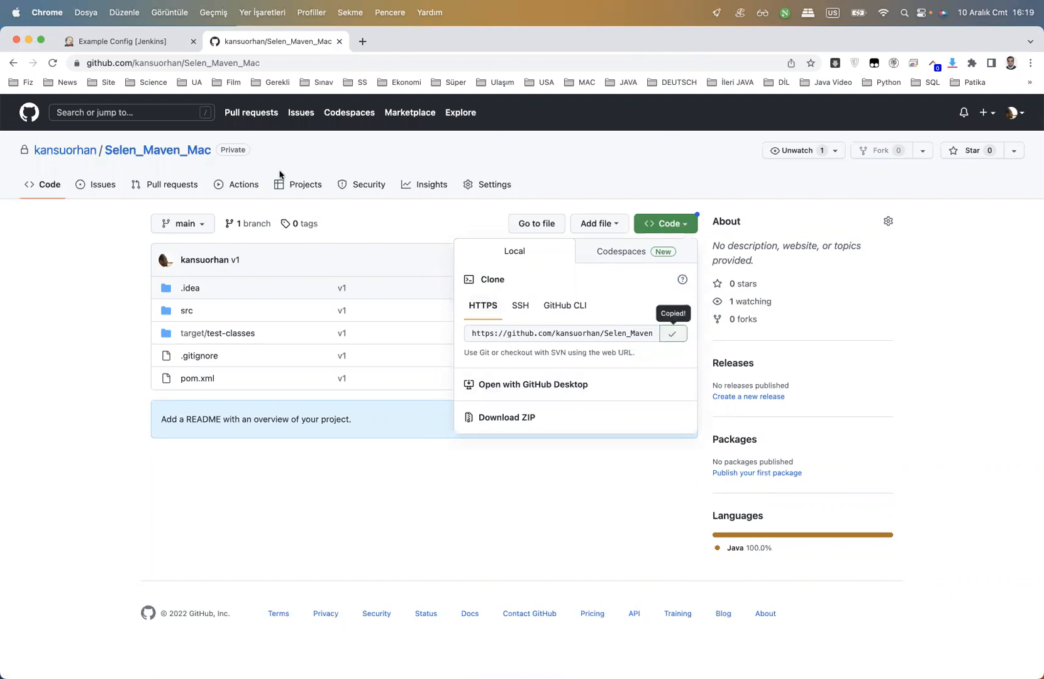
pyautogui.click(140, 41)
# Paste the Selen_Maven_Mac repository URL as the GitHub project URL
pyautogui.click(360, 405)
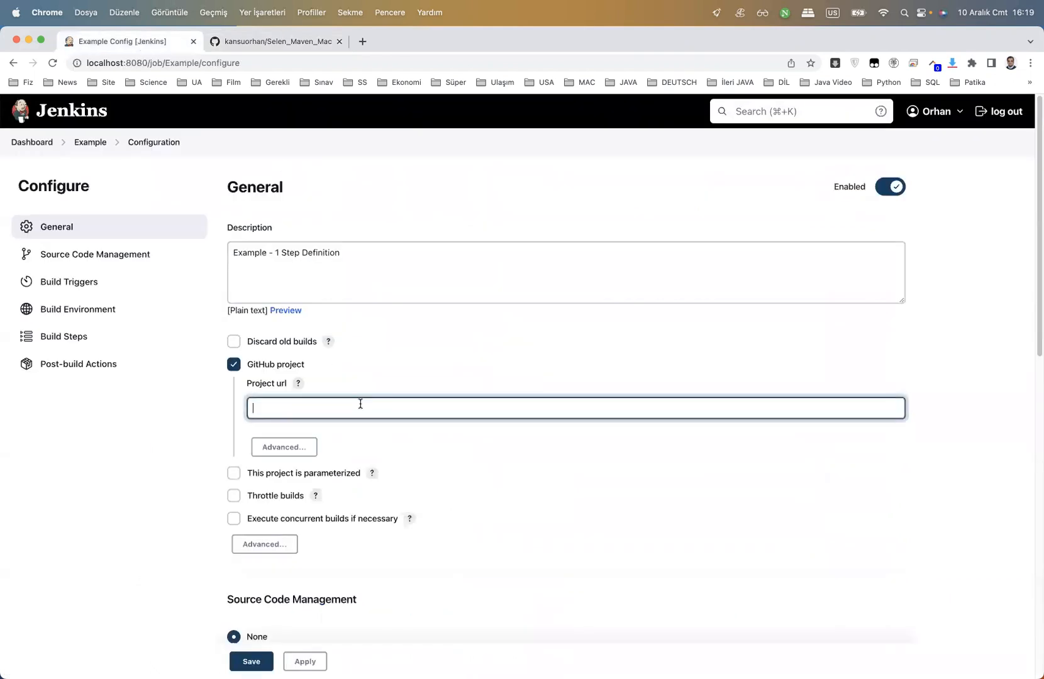
pyautogui.press('cmd+v')
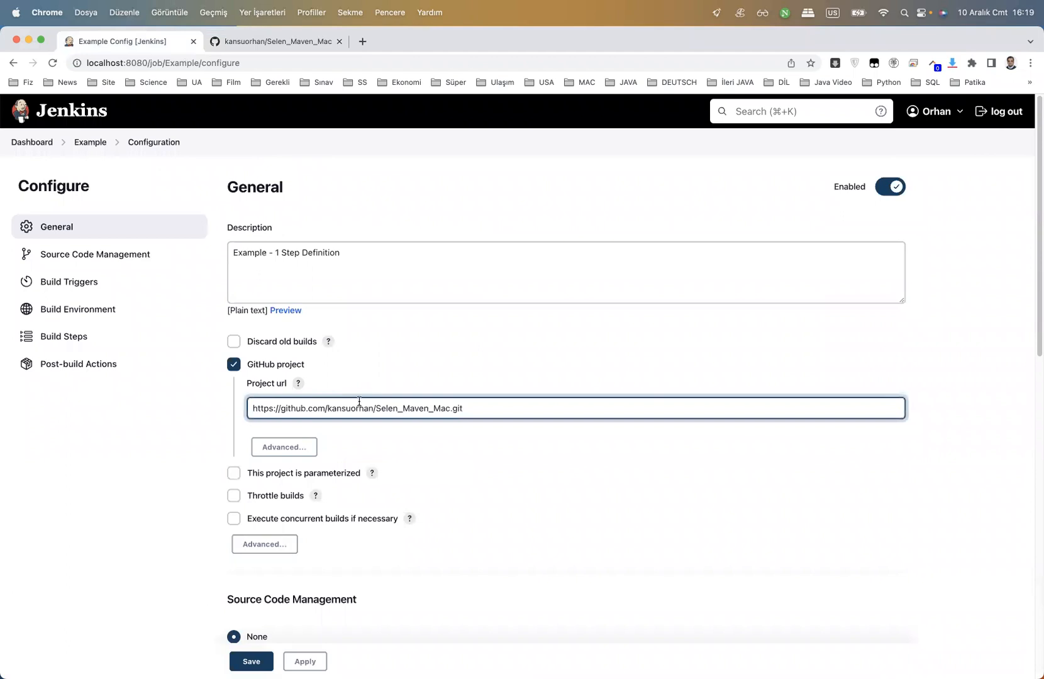
pyautogui.scroll(-5, 359, 401)
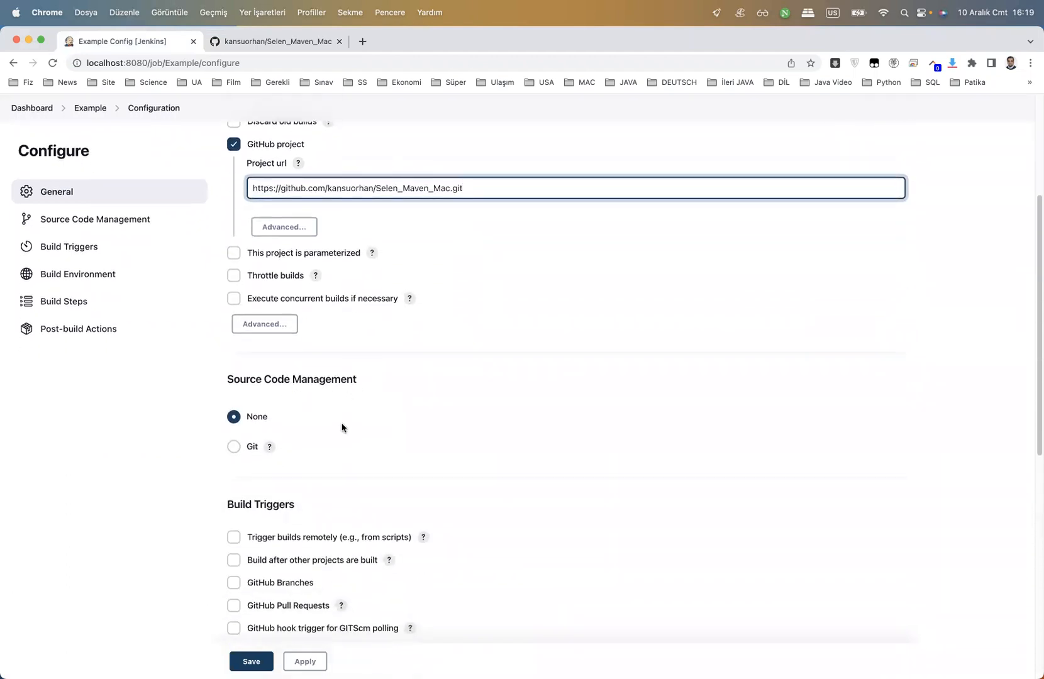
# Select Git for source code management with the Selen_Maven_Mac repository URL
pyautogui.click(234, 447)
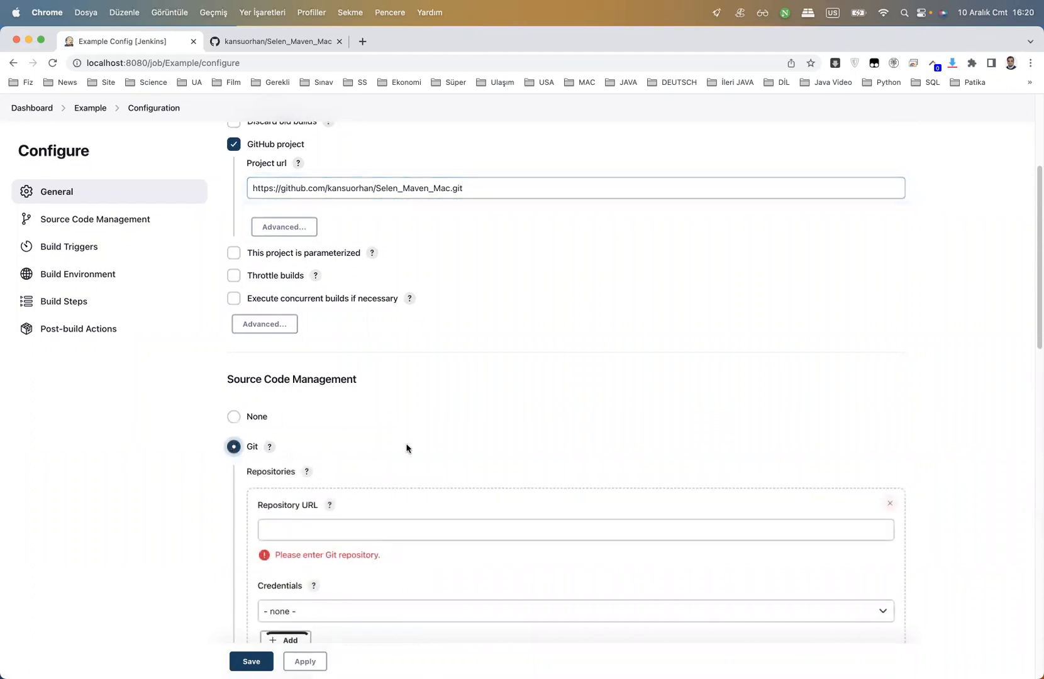
pyautogui.scroll(-3, 406, 445)
pyautogui.click(400, 394)
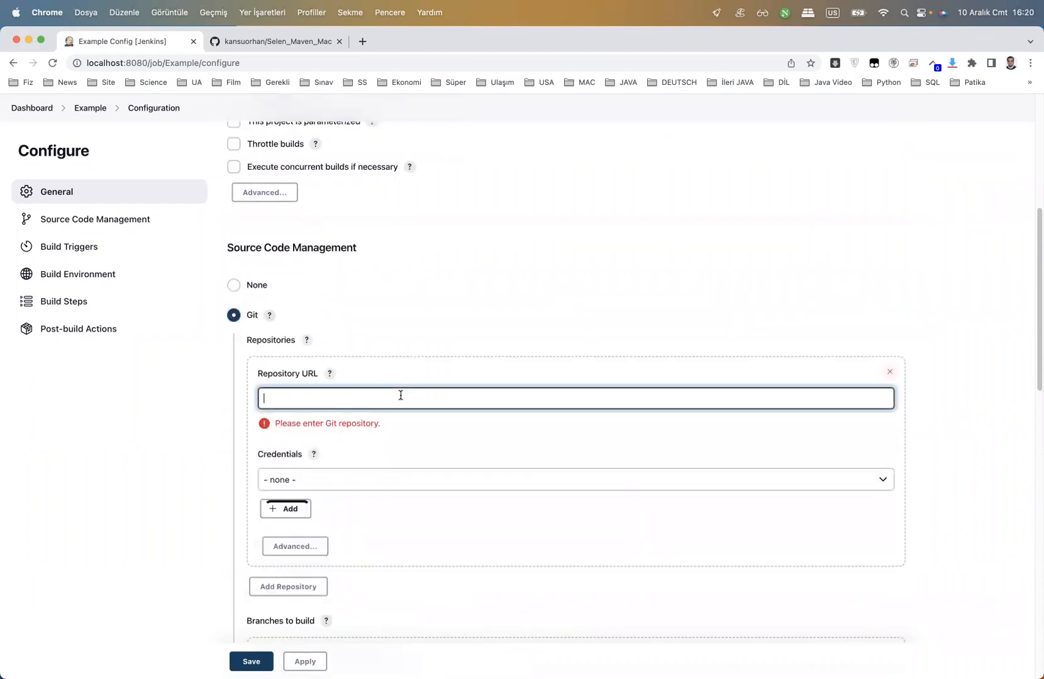
pyautogui.press('super+v')
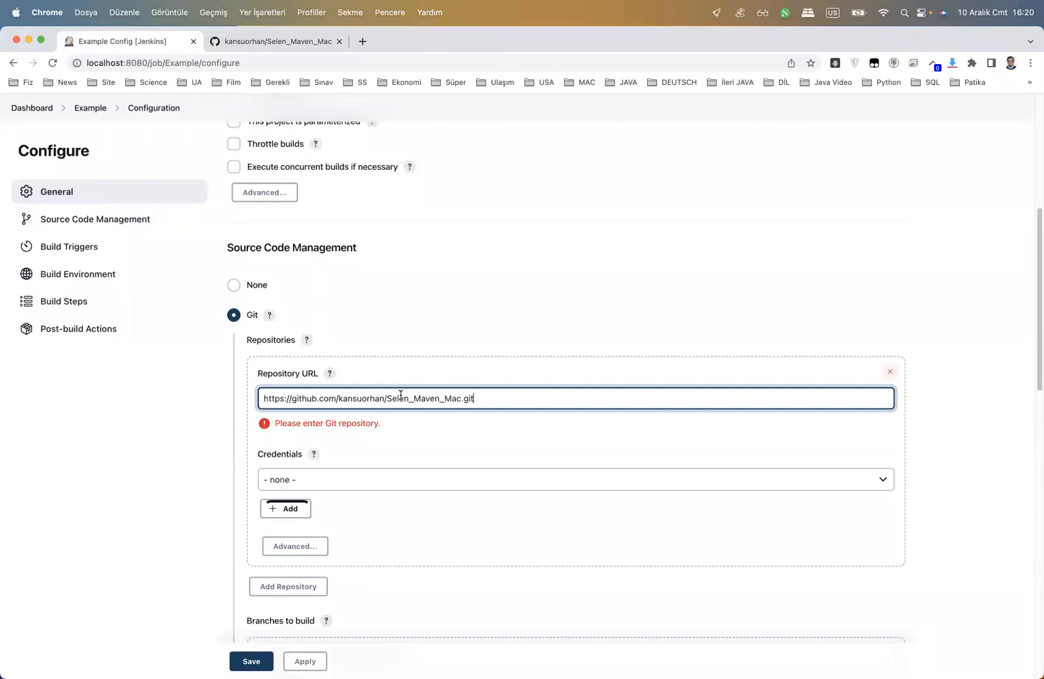
# Leave the Git credentials at '- none -' and start adding a new credential
pyautogui.scroll(-1, 400, 396)
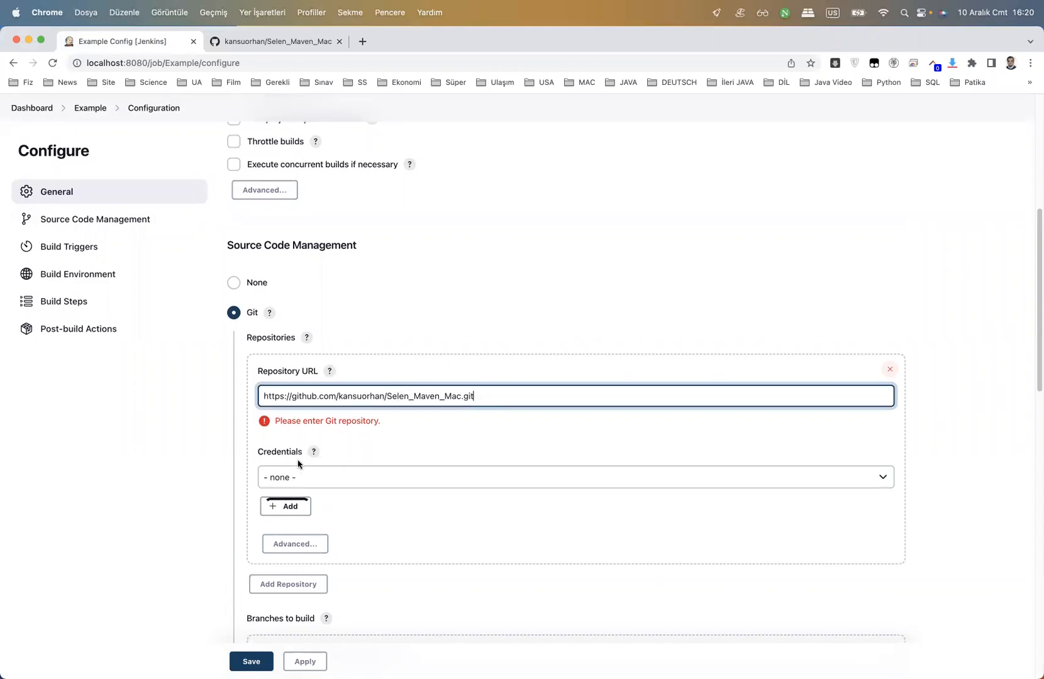
pyautogui.click(401, 477)
pyautogui.click(401, 476)
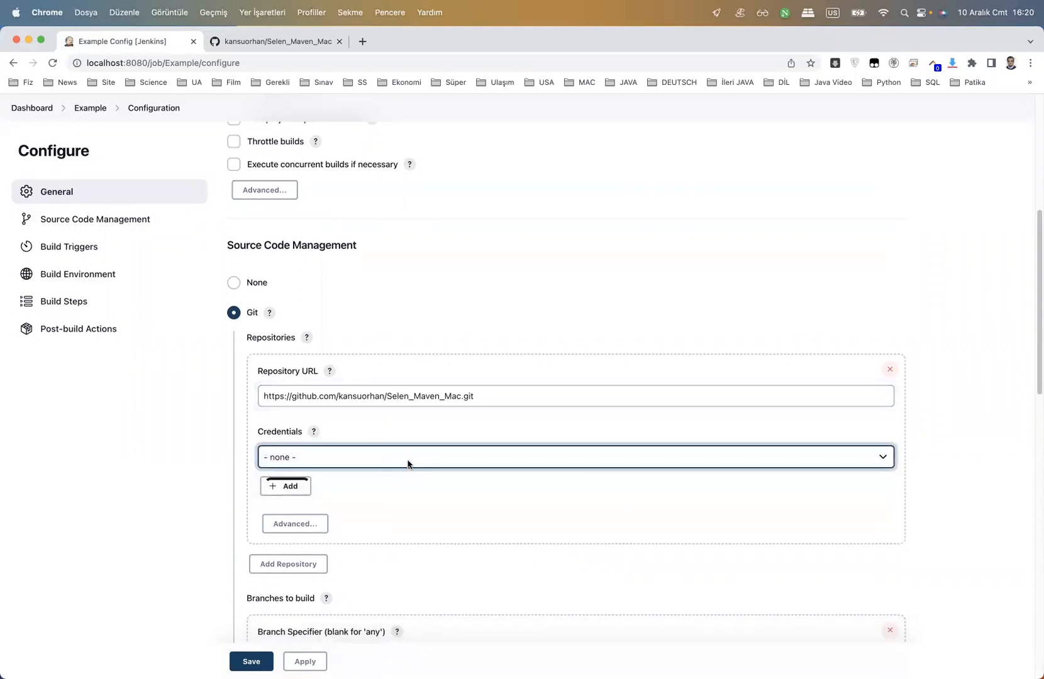
pyautogui.click(408, 458)
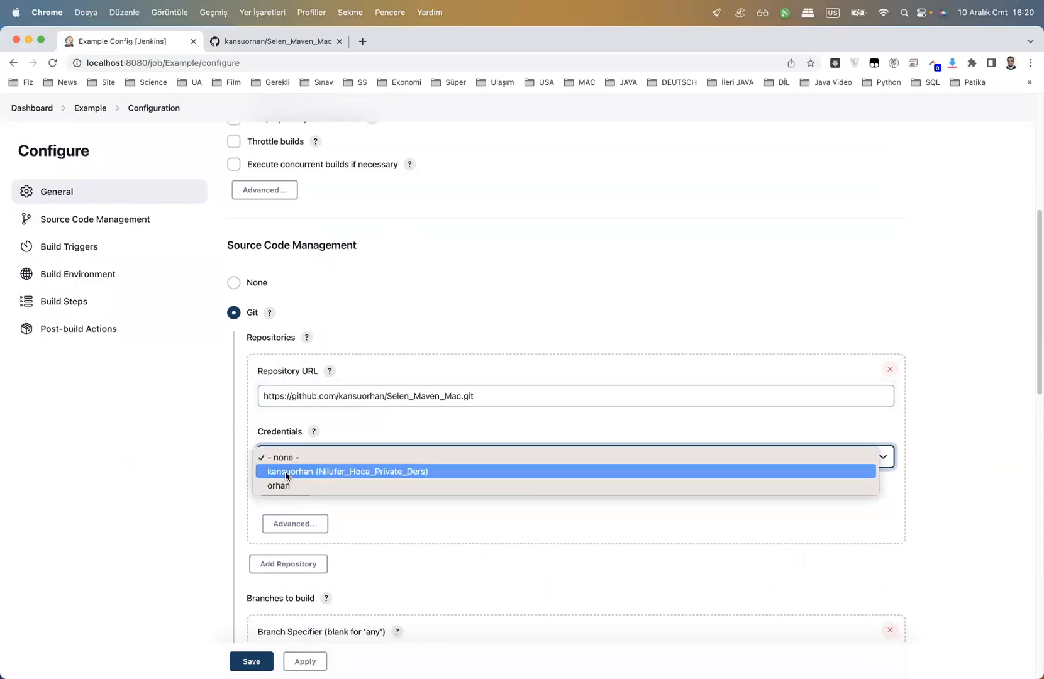
pyautogui.click(223, 454)
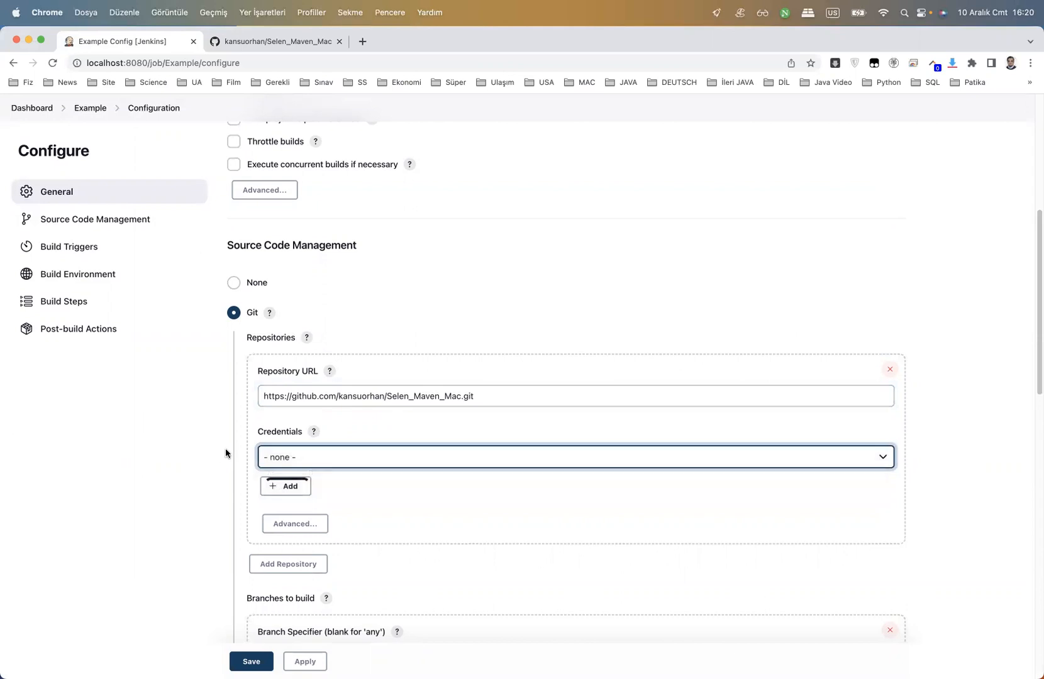
pyautogui.click(288, 491)
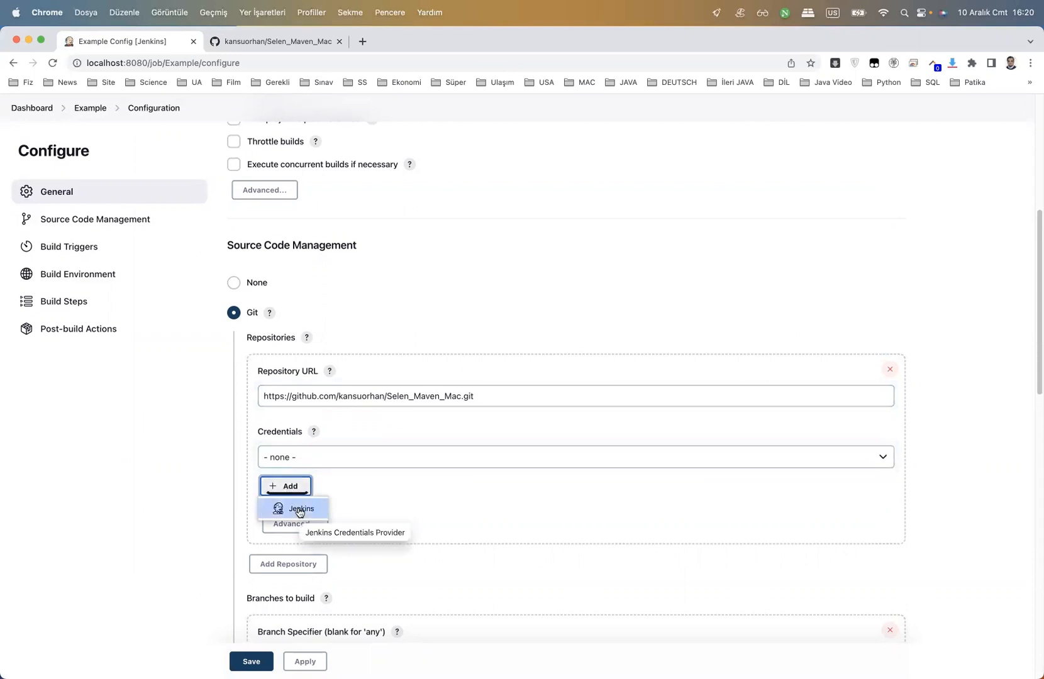
# Begin a Jenkins 'Username with password' credential, entering the GitHub account e-mail as username
pyautogui.click(299, 511)
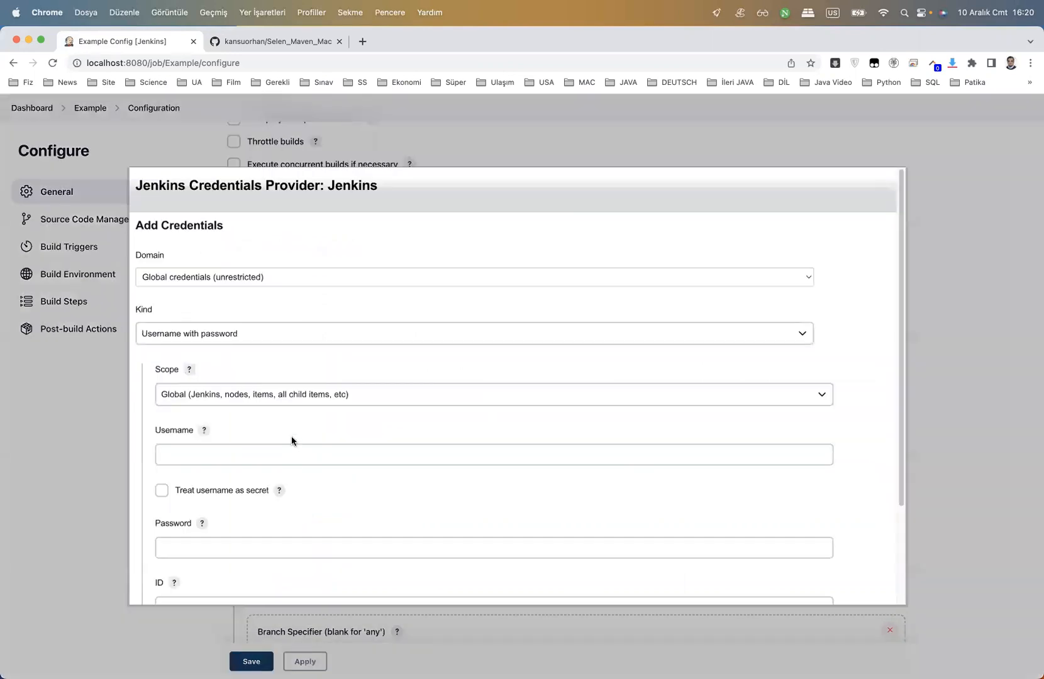
pyautogui.scroll(-1, 291, 435)
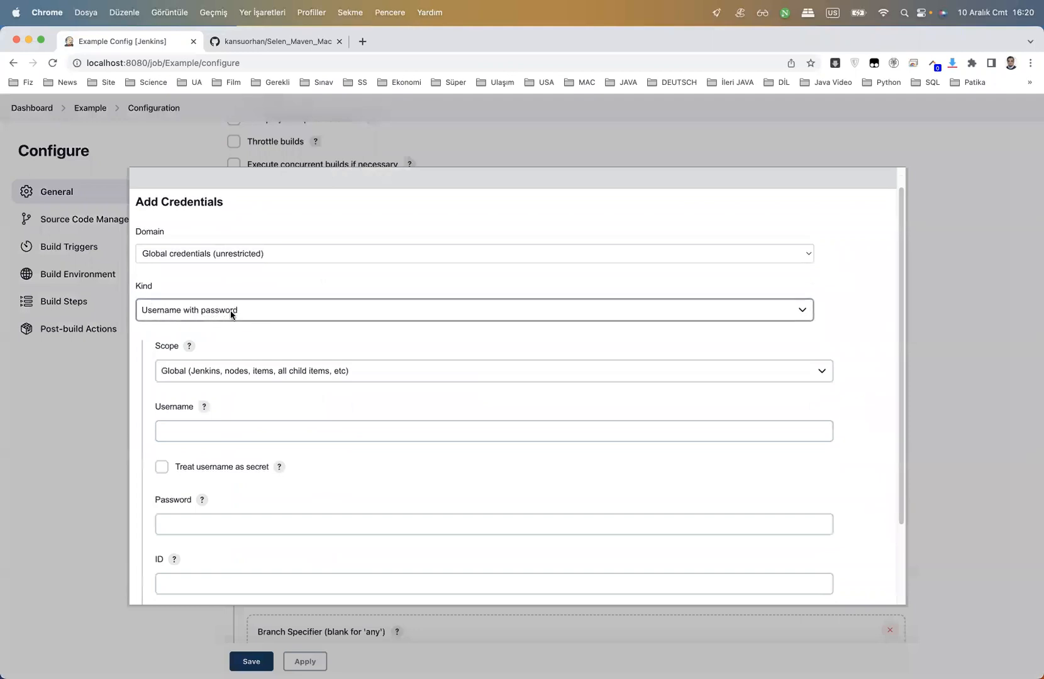
pyautogui.click(262, 314)
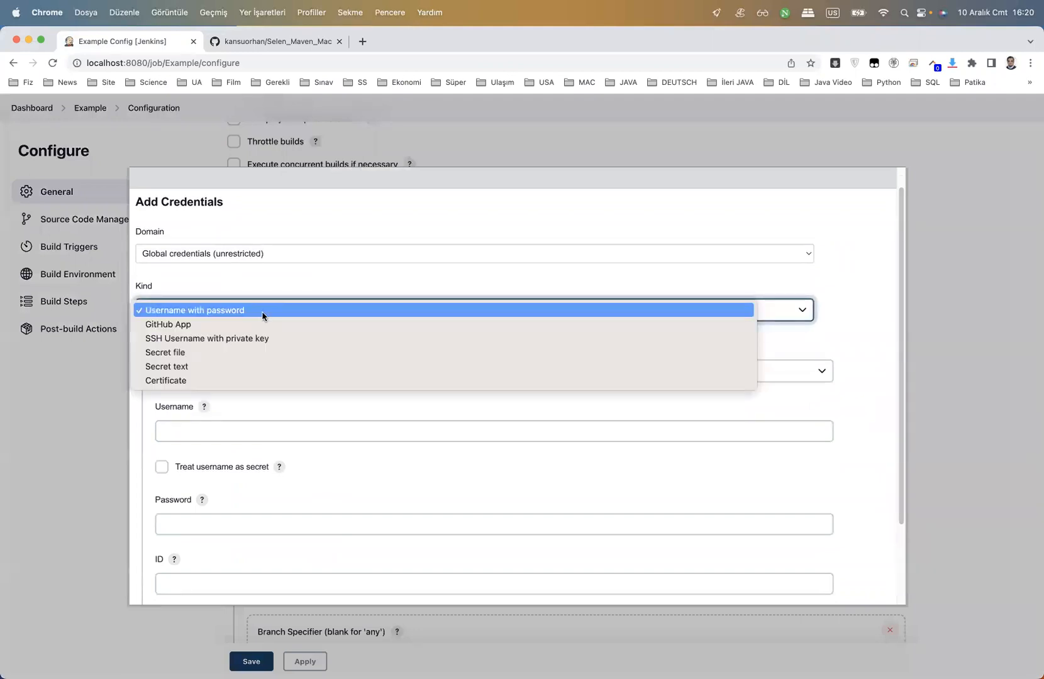
pyautogui.click(262, 311)
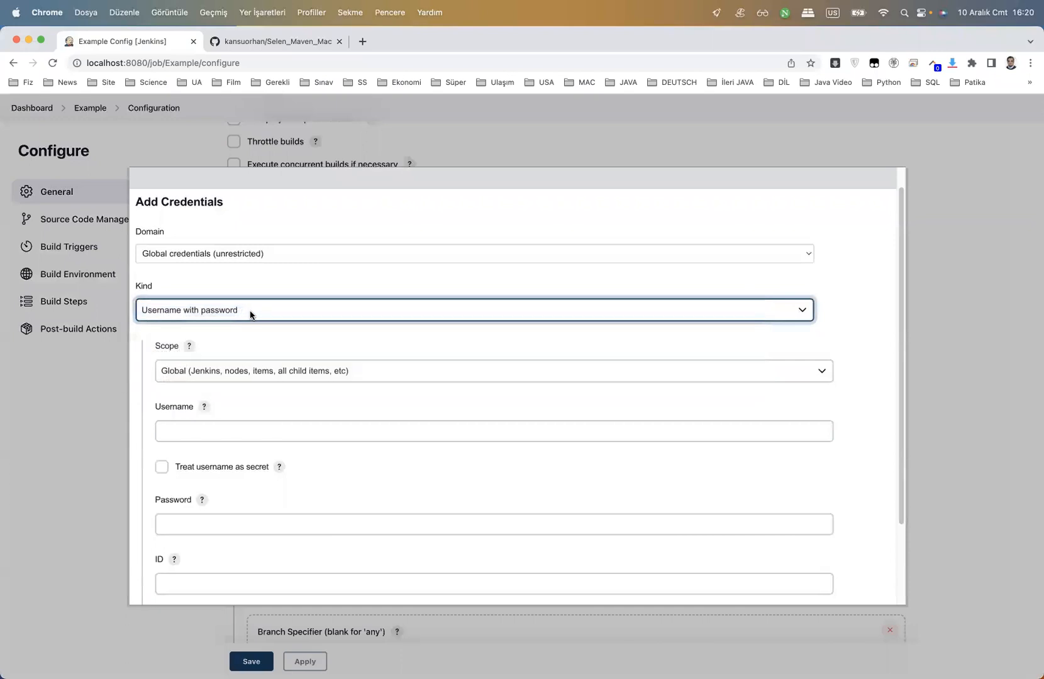
pyautogui.scroll(-1, 272, 354)
pyautogui.click(294, 420)
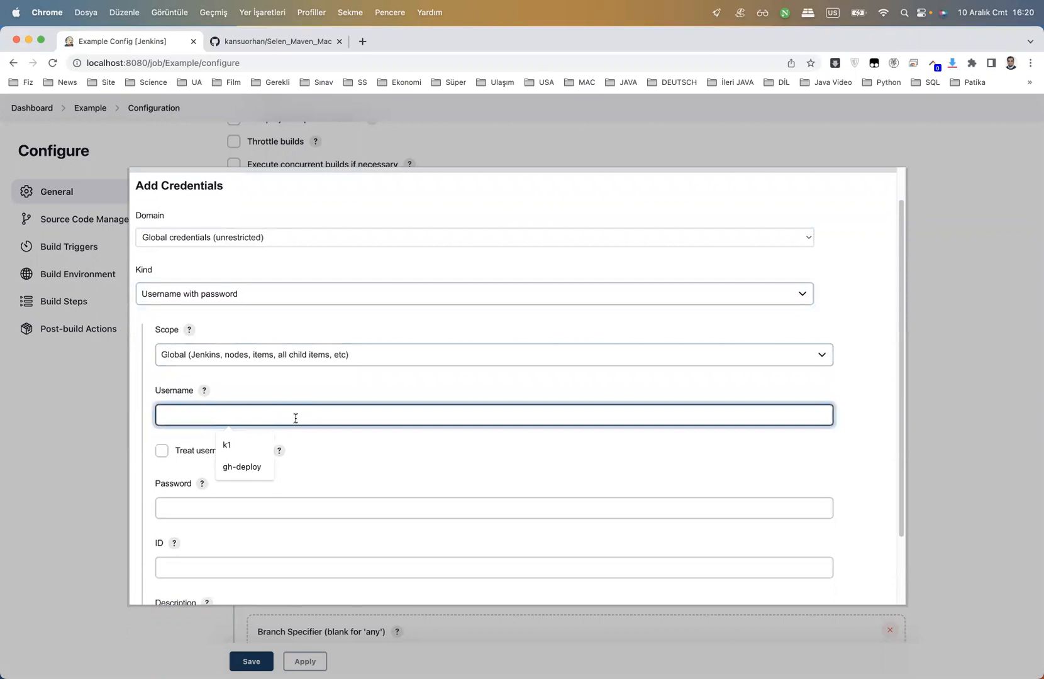
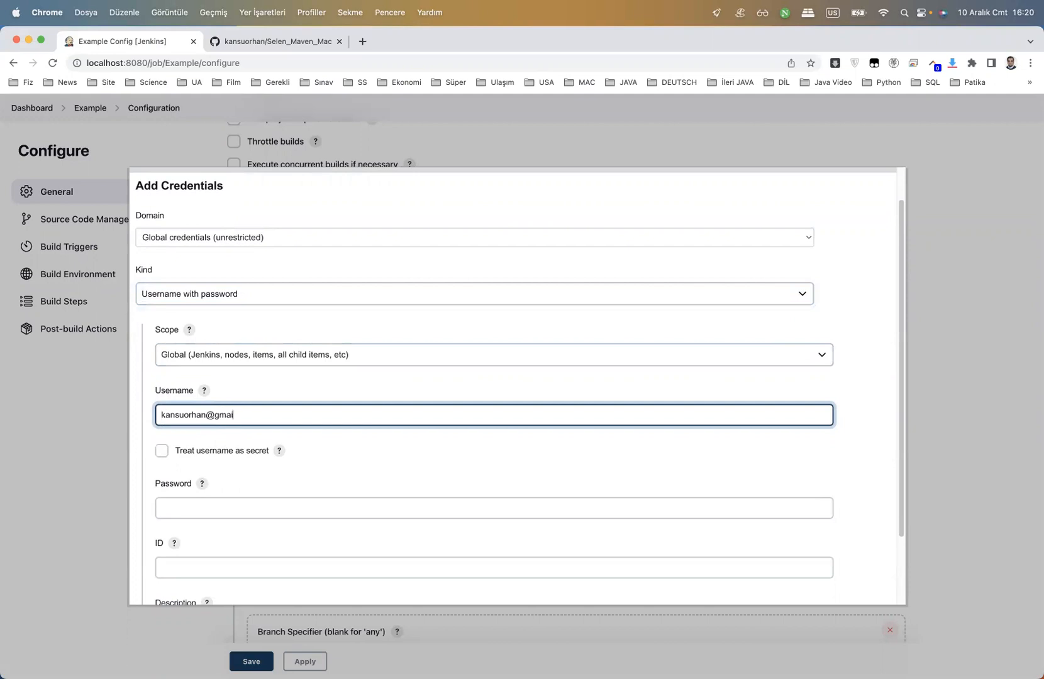
pyautogui.click(310, 511)
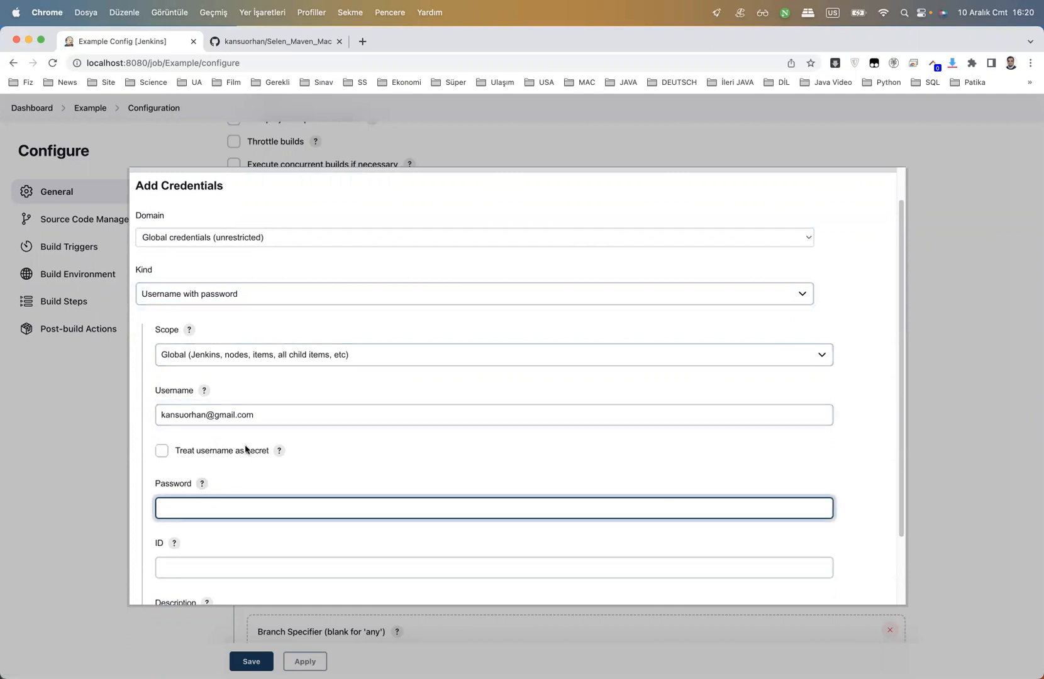
pyautogui.click(254, 42)
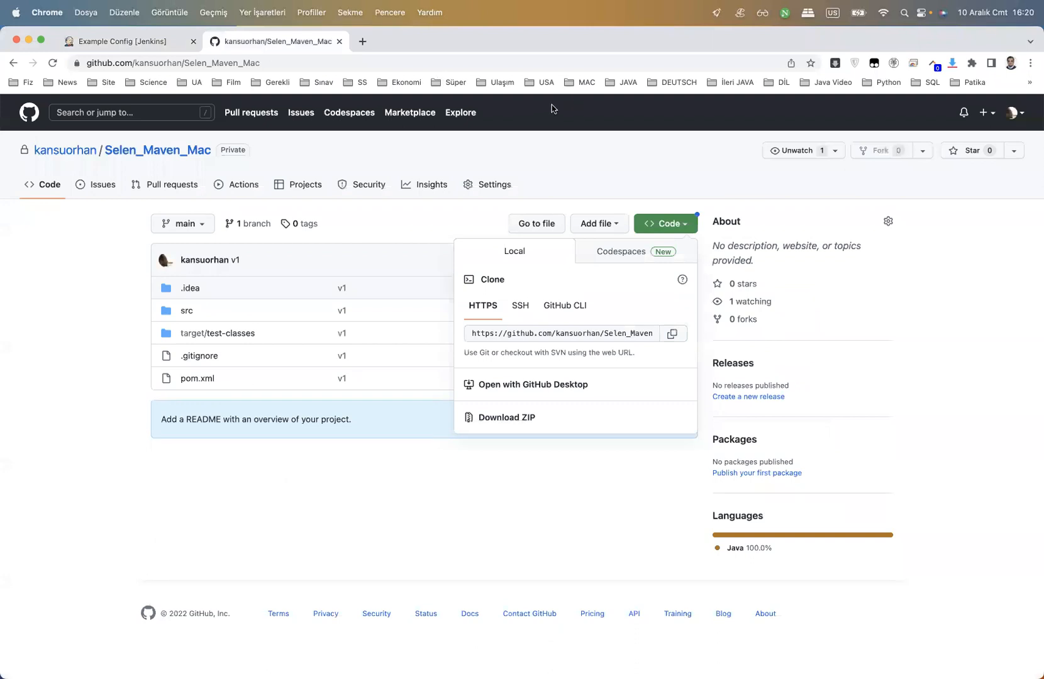
# Navigate to Settings > Developer settings > Personal access tokens > Tokens (classic)
pyautogui.click(1024, 118)
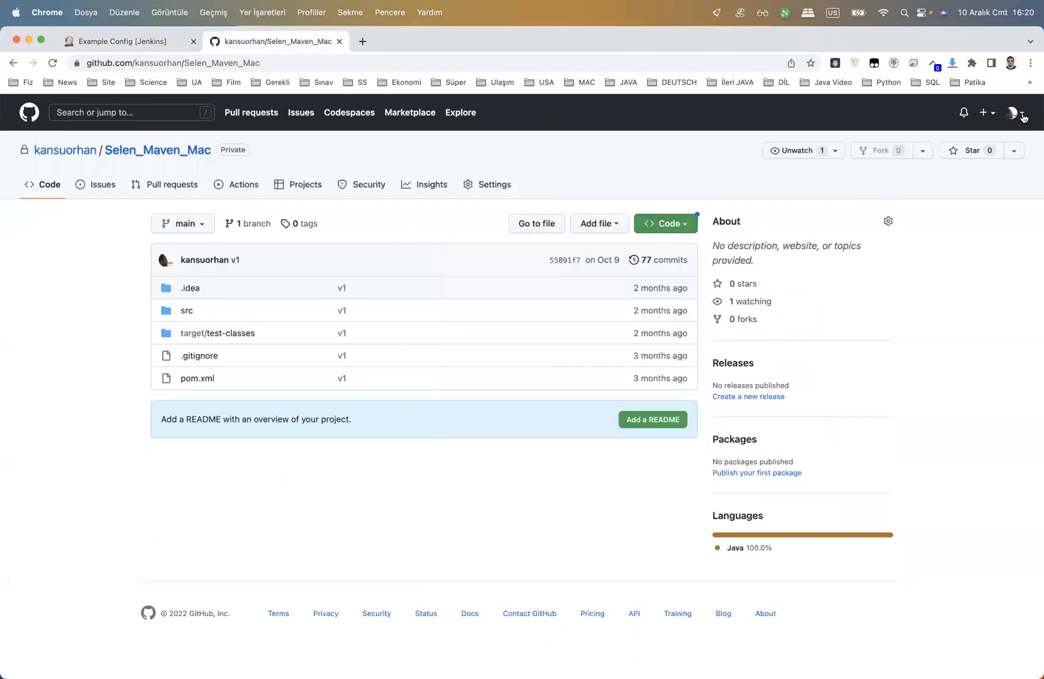
pyautogui.click(1023, 118)
pyautogui.click(943, 390)
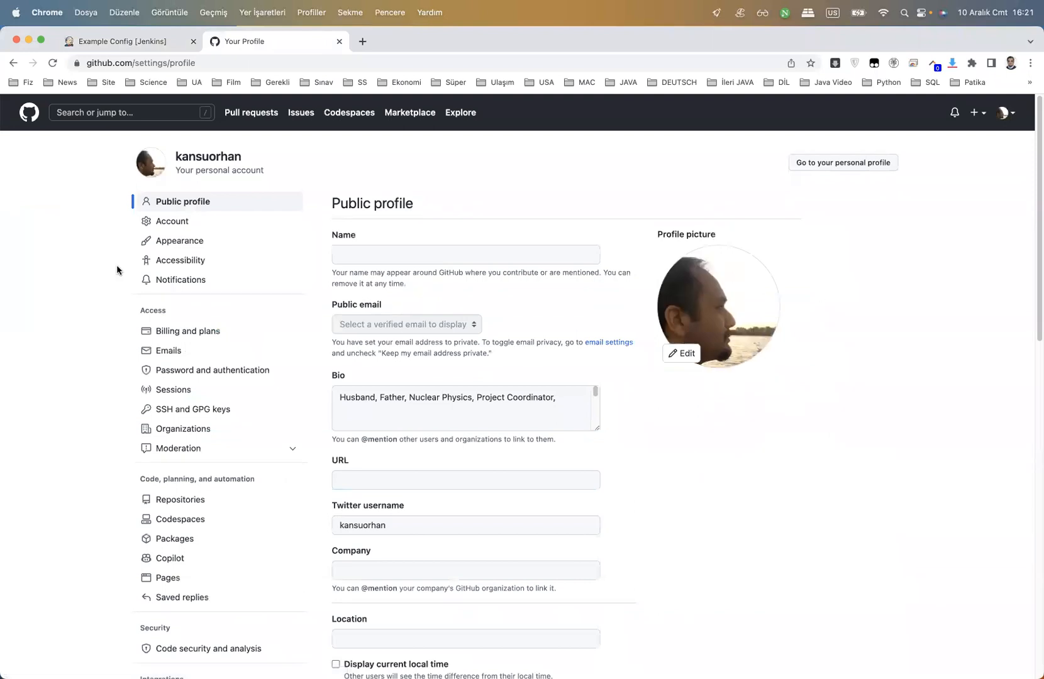
pyautogui.scroll(-10, 118, 267)
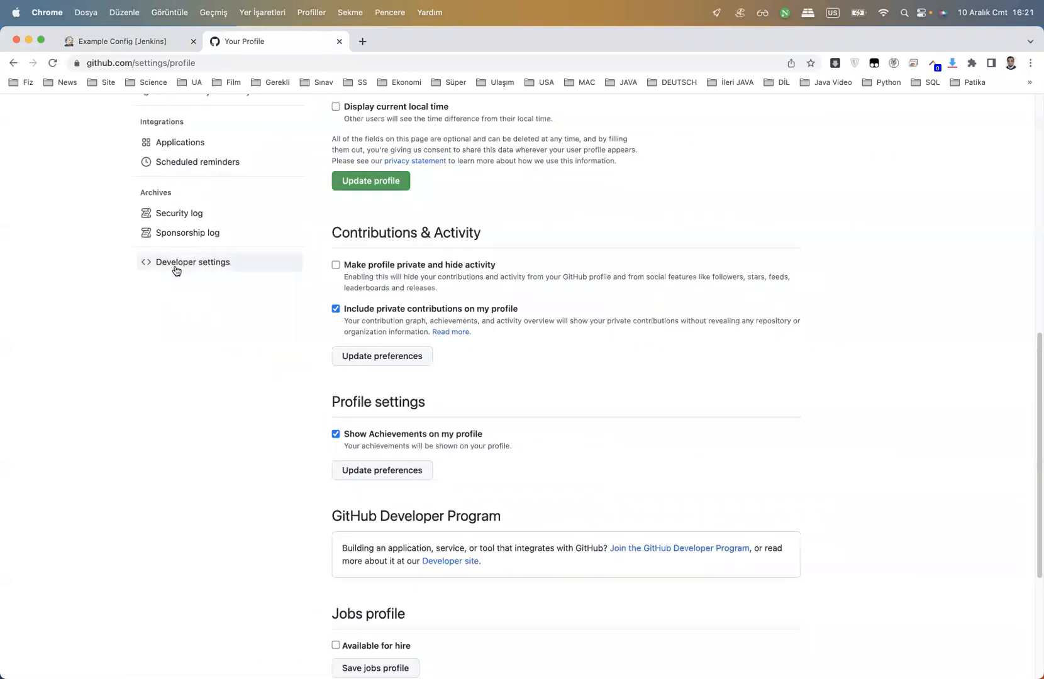
pyautogui.click(184, 263)
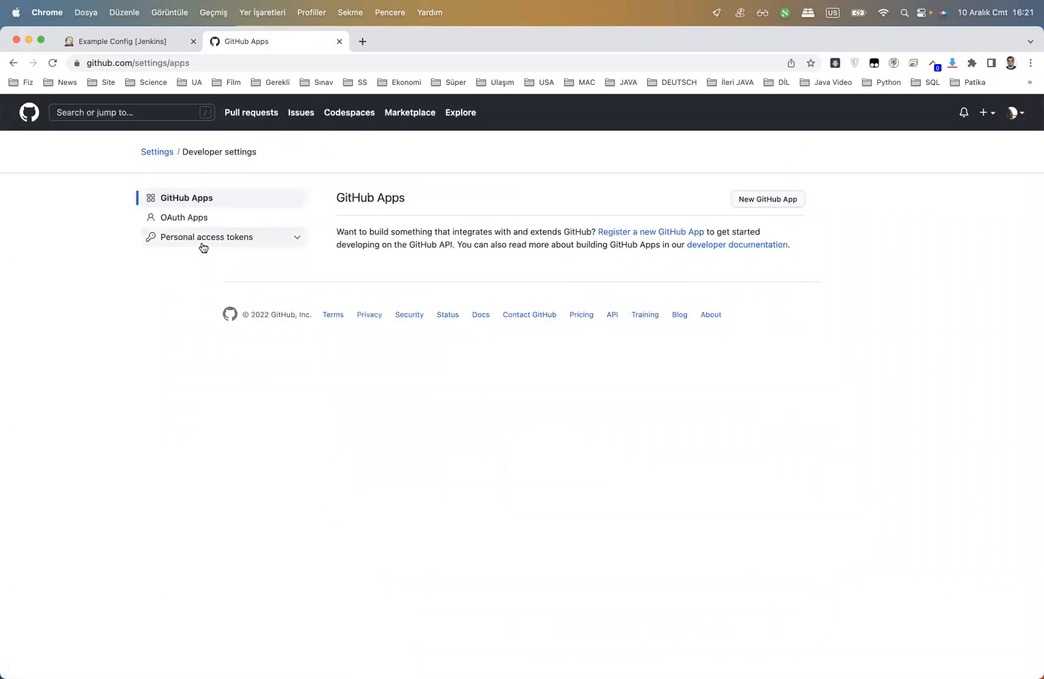
pyautogui.click(217, 240)
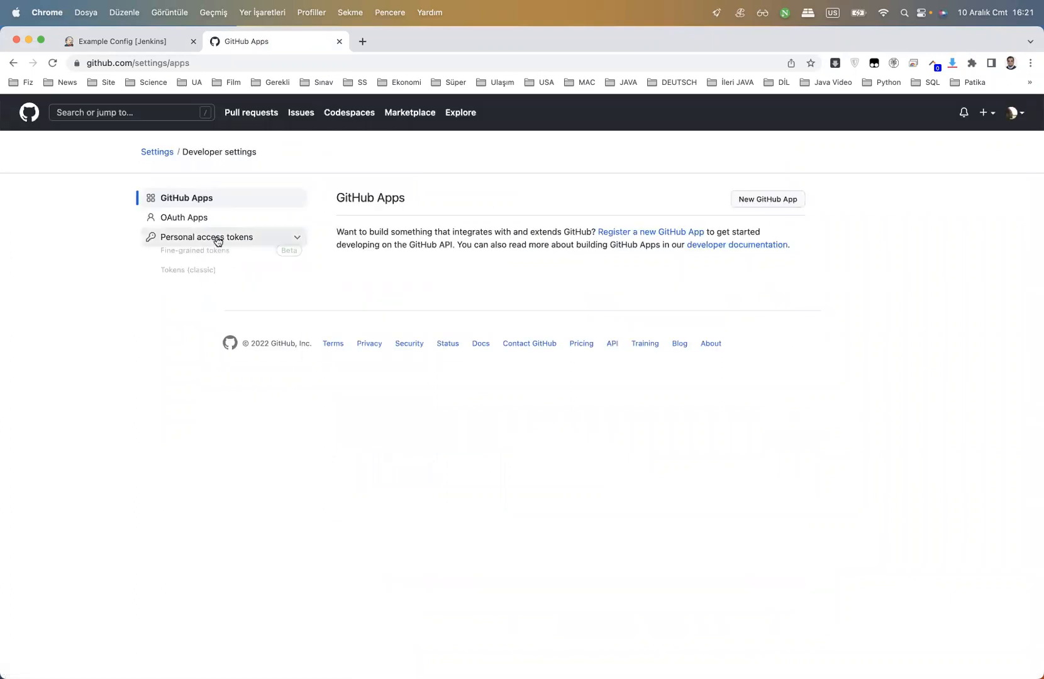
pyautogui.click(201, 279)
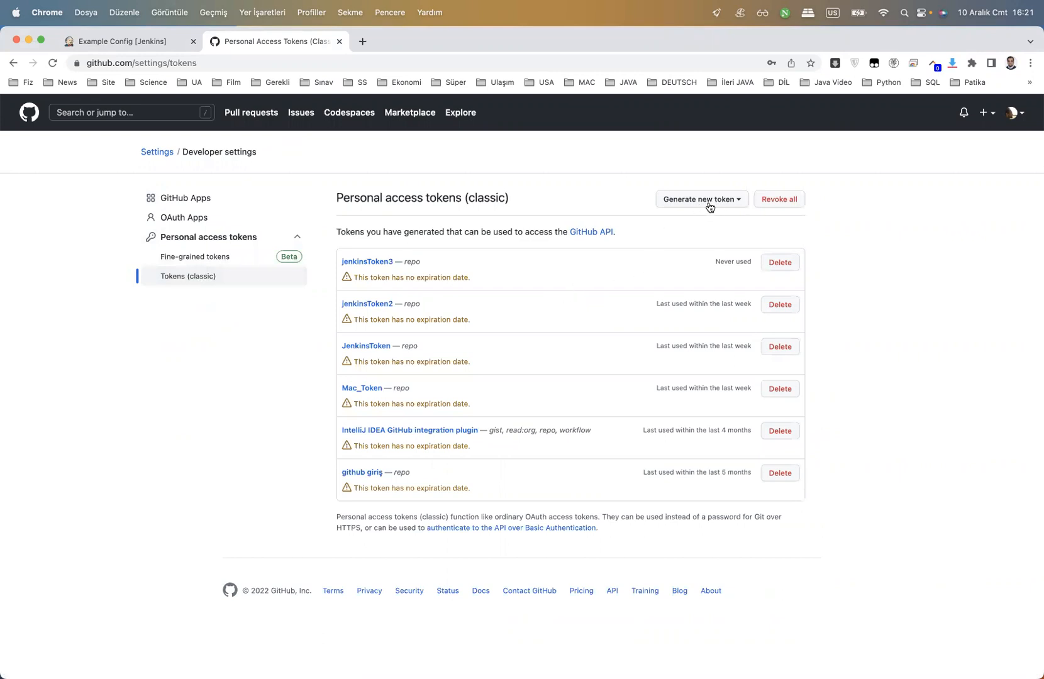
# Choose Generate new token (classic) and confirm access with the account password
pyautogui.click(707, 204)
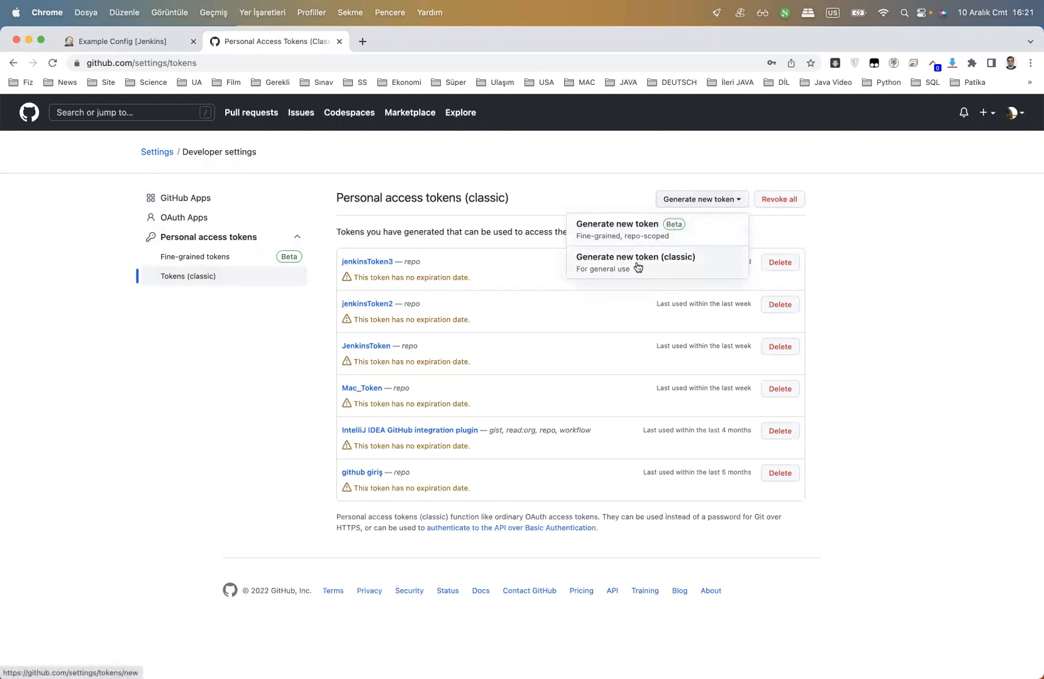
pyautogui.click(637, 267)
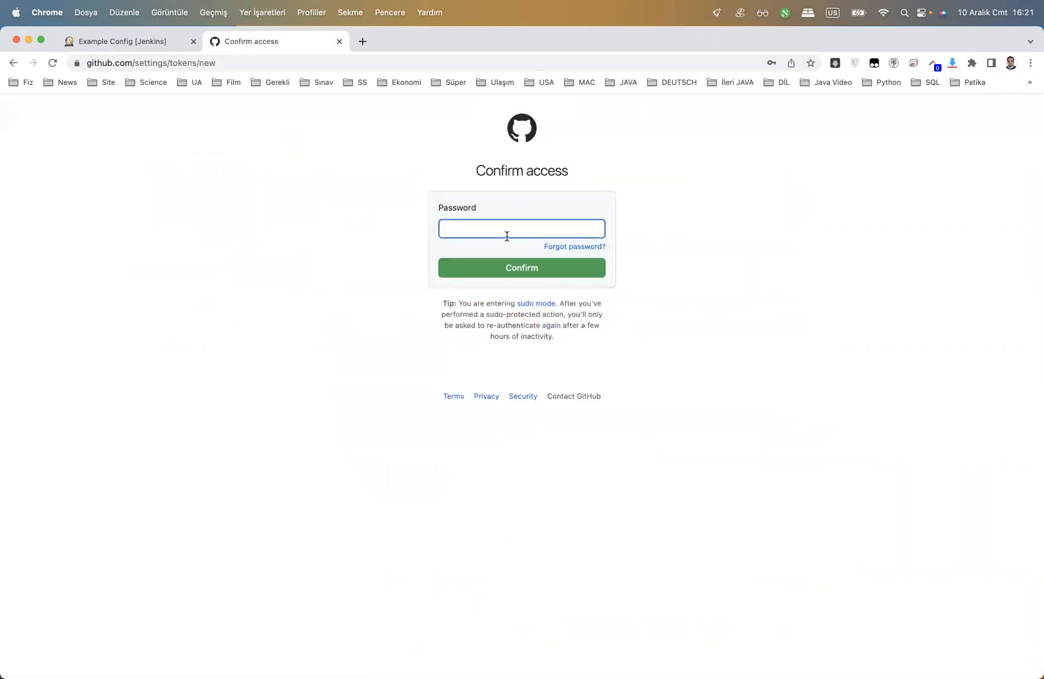
pyautogui.write('••••')
pyautogui.press('BackSpace')
pyautogui.write('••••••')
pyautogui.press('Return')
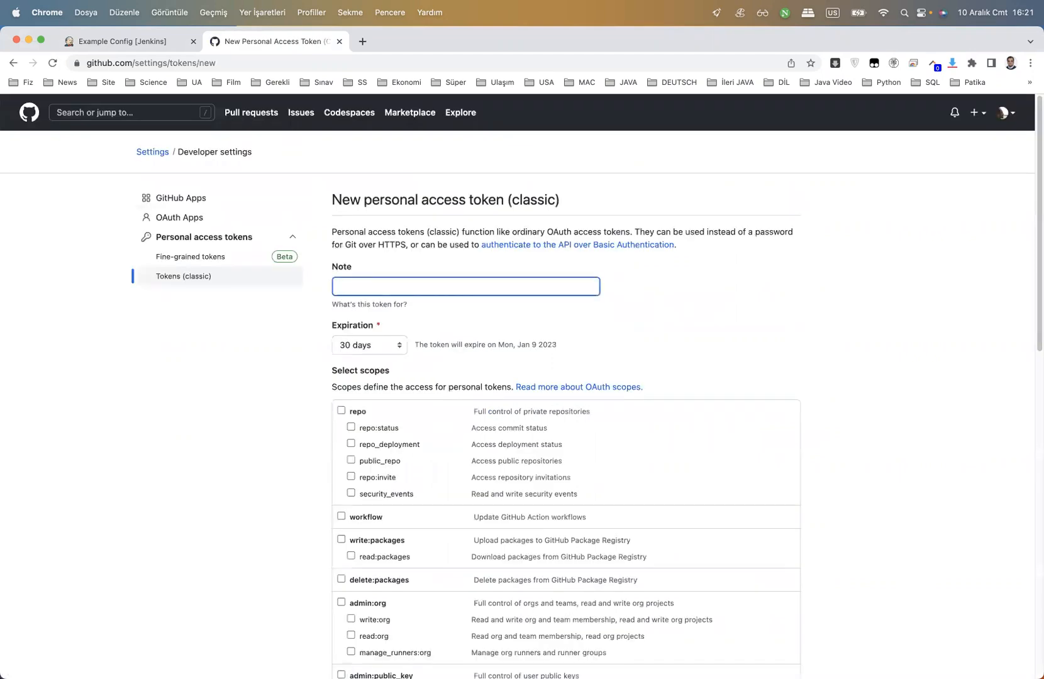
# Generate classic token 'ExampleToken' with repo scope and no expiration, then copy its value
pyautogui.write('mpleToken')
pyautogui.click(386, 345)
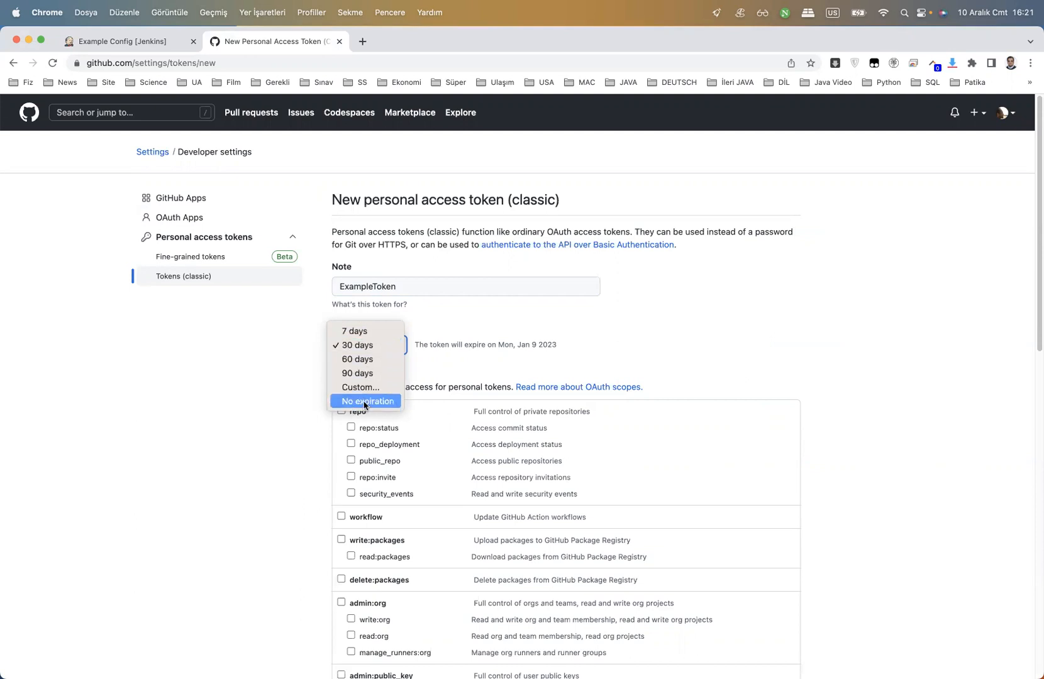
pyautogui.click(365, 401)
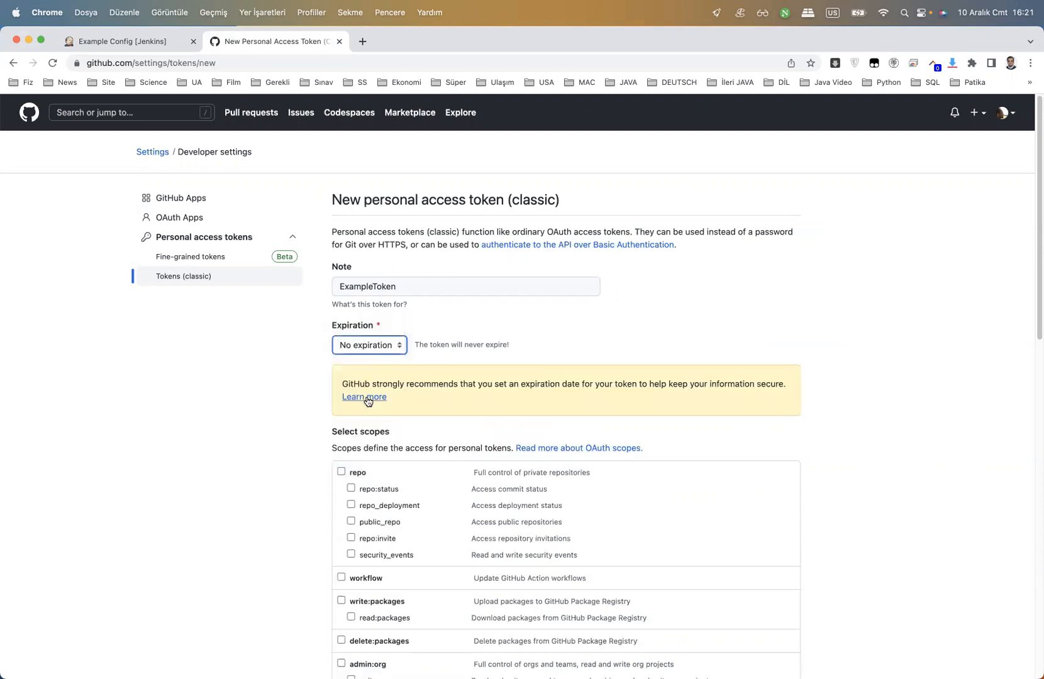
pyautogui.scroll(-3, 302, 406)
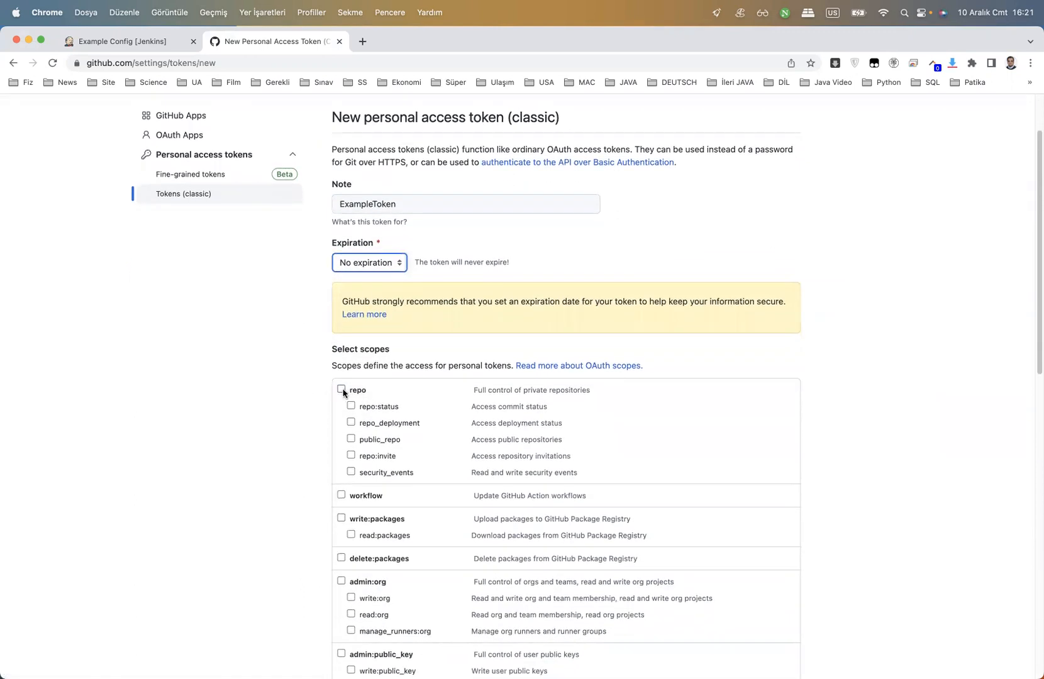
pyautogui.click(341, 390)
pyautogui.scroll(-5, 259, 412)
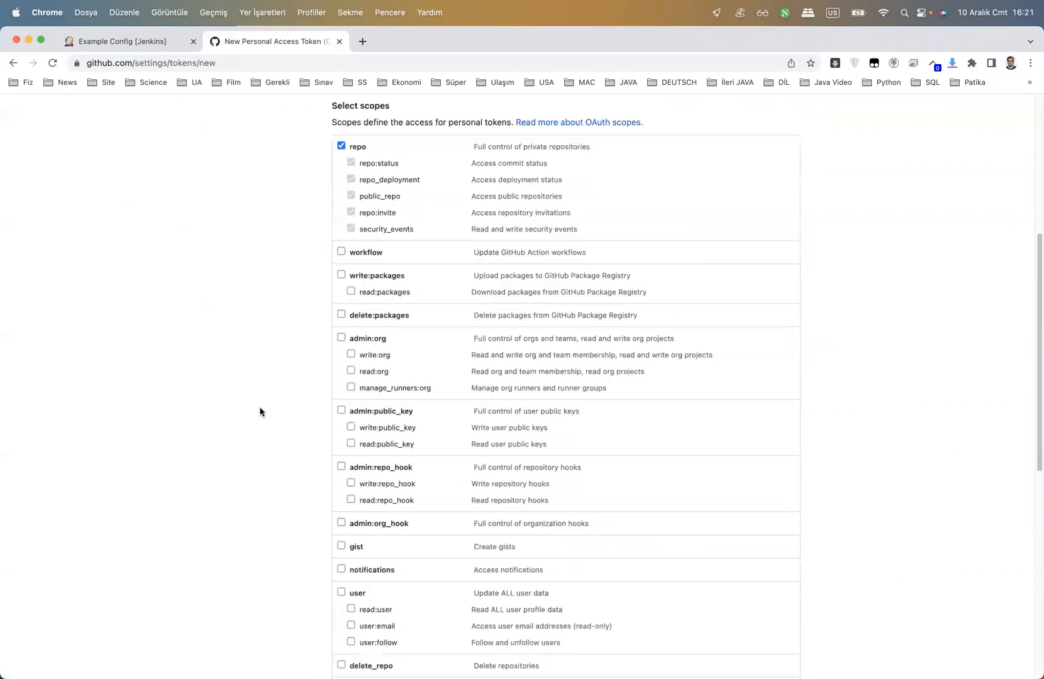
pyautogui.scroll(-6, 260, 411)
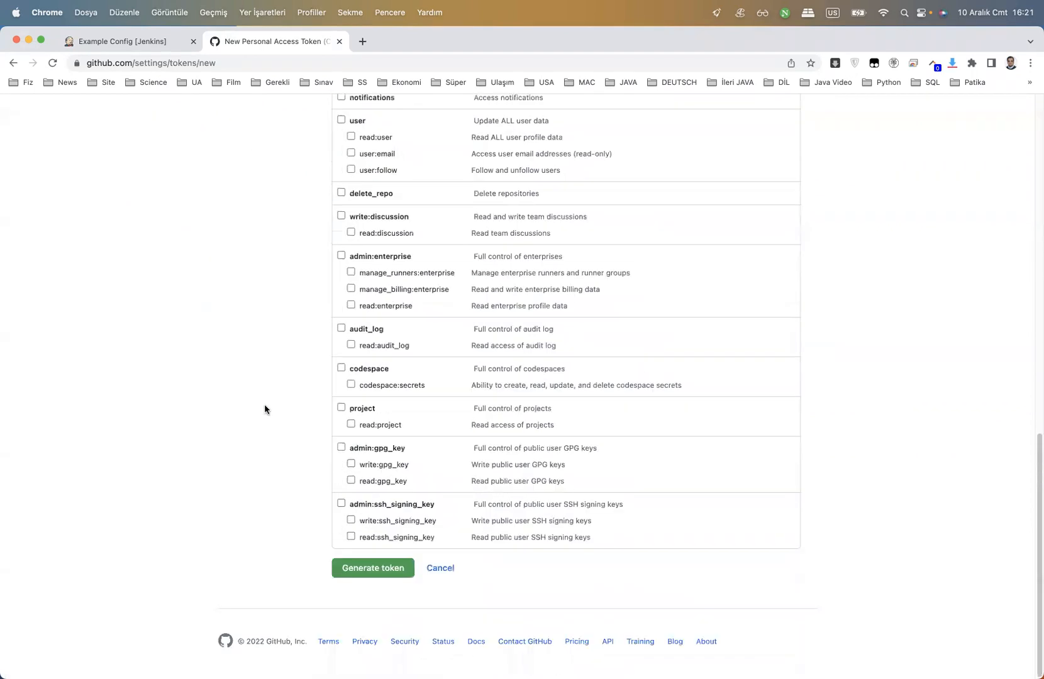
pyautogui.click(377, 569)
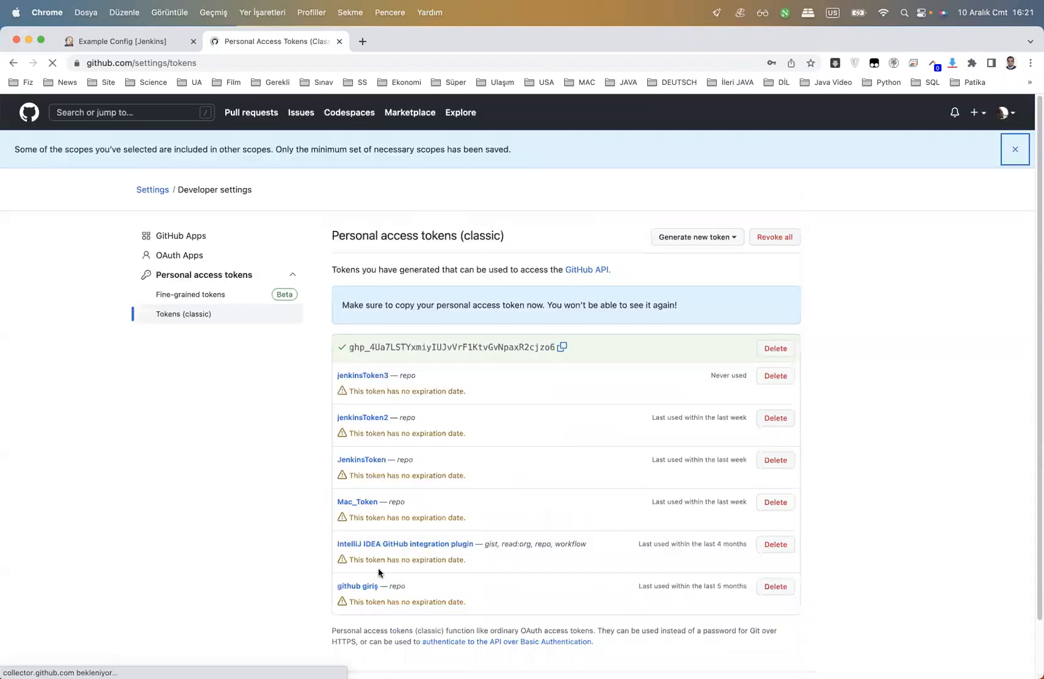
pyautogui.click(562, 348)
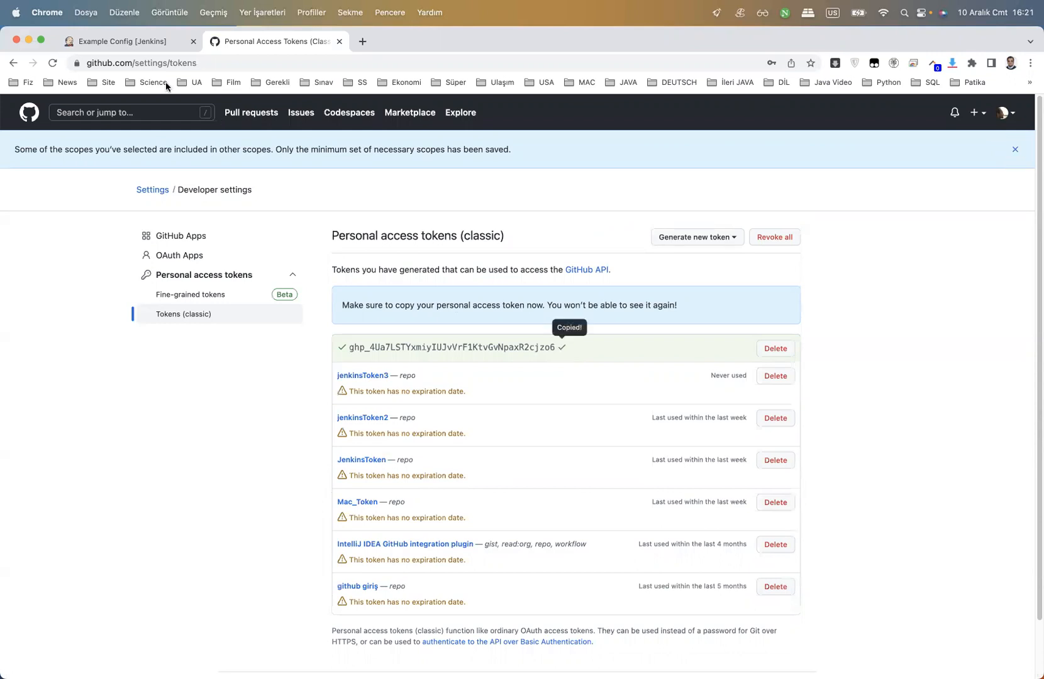
# Paste the GitHub token as the credential's password and save the credential
pyautogui.click(142, 43)
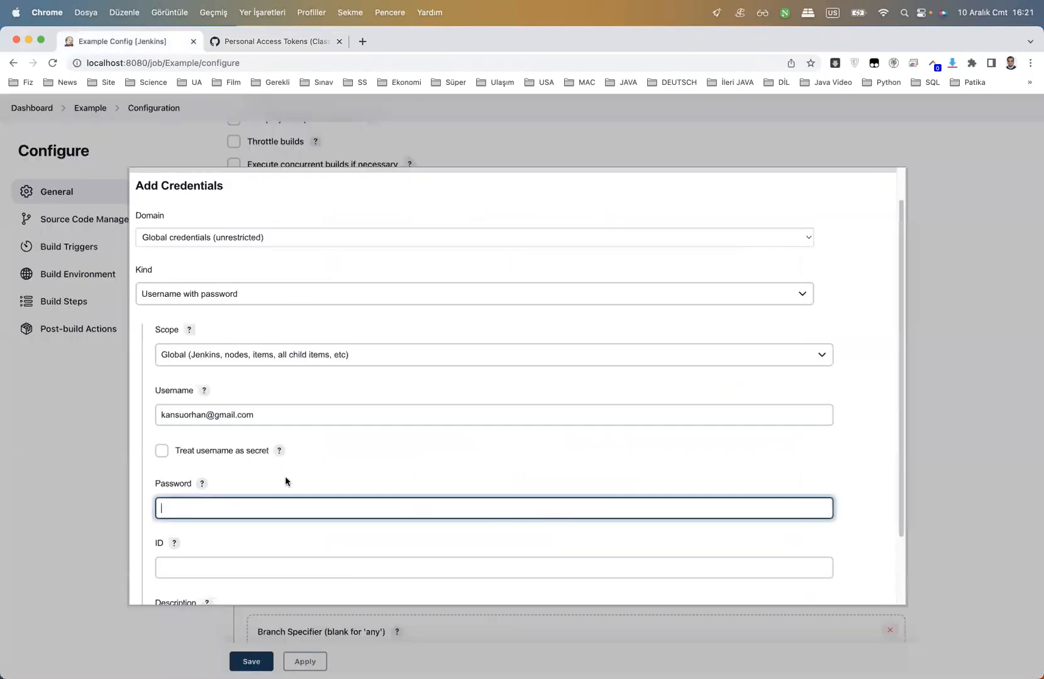
pyautogui.press('super+v')
pyautogui.scroll(-3, 285, 476)
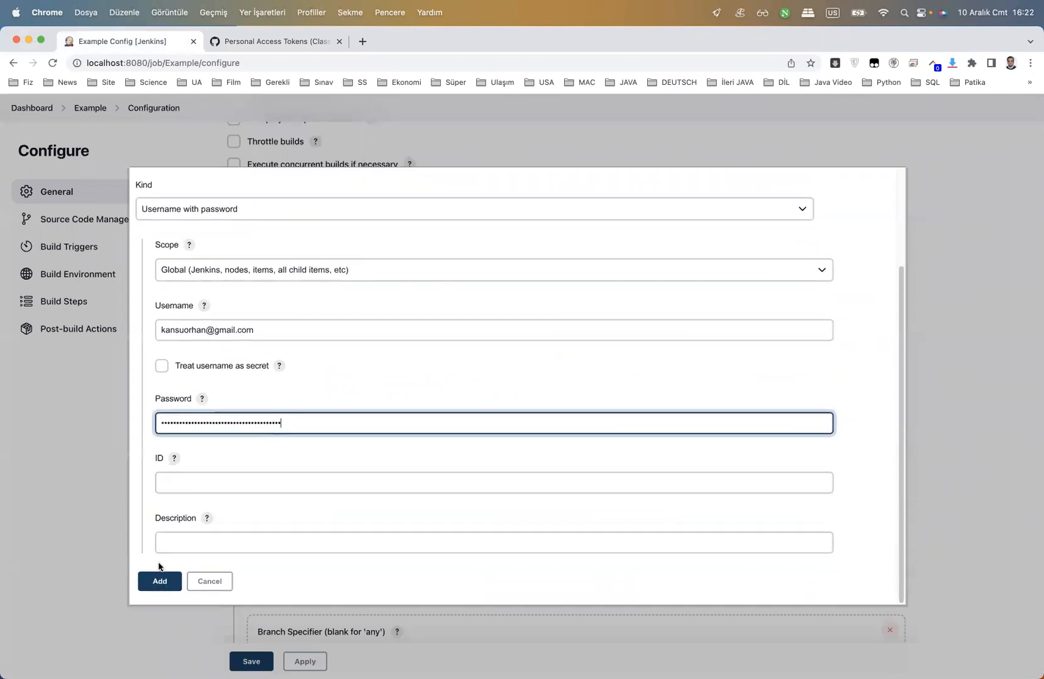
pyautogui.click(159, 581)
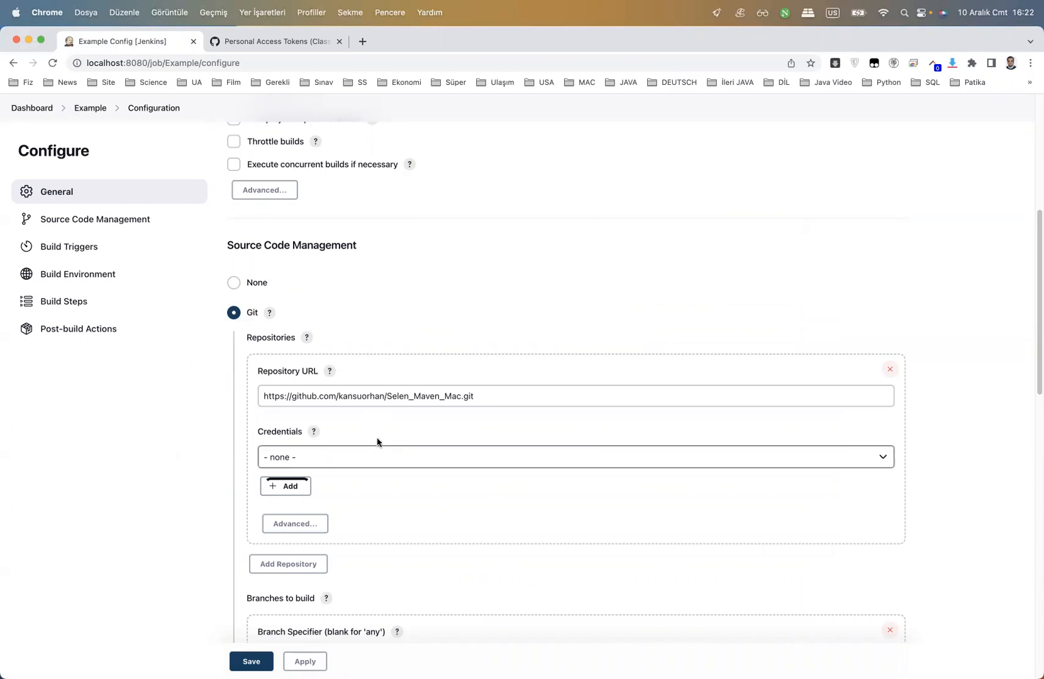
# Choose the new token credential for the Git repository and select 'master' in the branch specifier
pyautogui.click(410, 462)
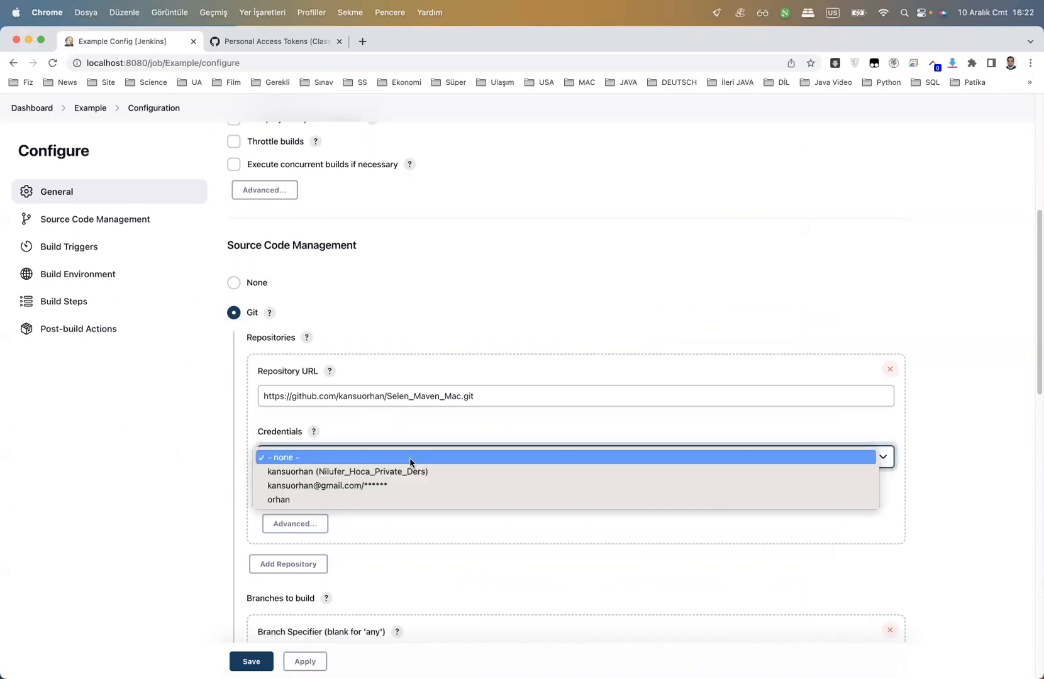
pyautogui.click(388, 486)
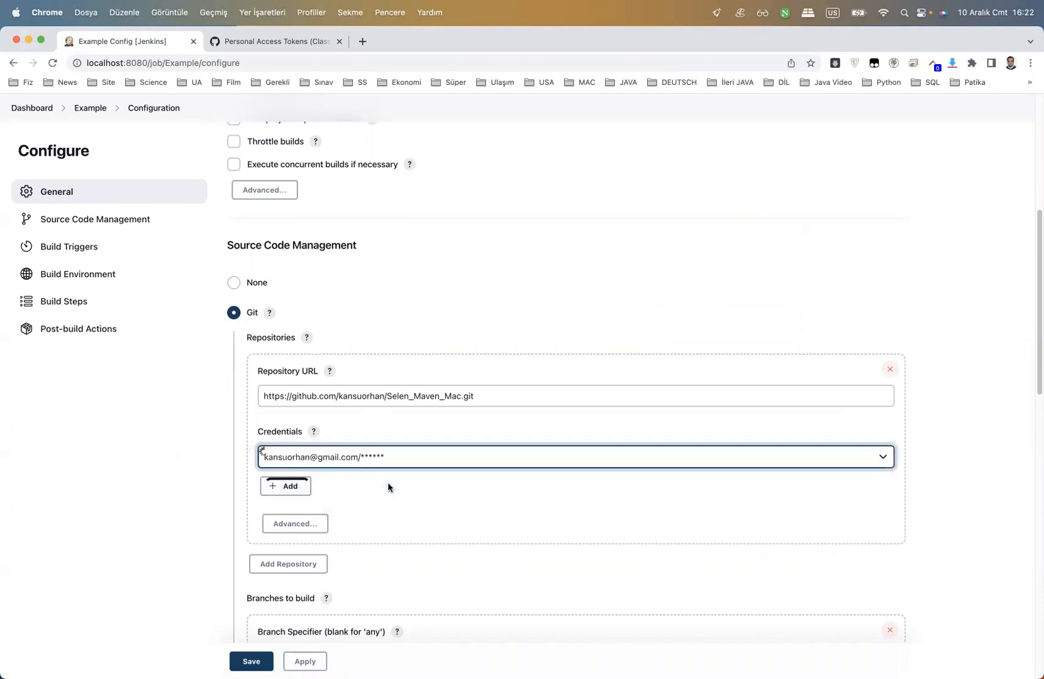
pyautogui.scroll(-3, 178, 469)
pyautogui.scroll(-2, 178, 470)
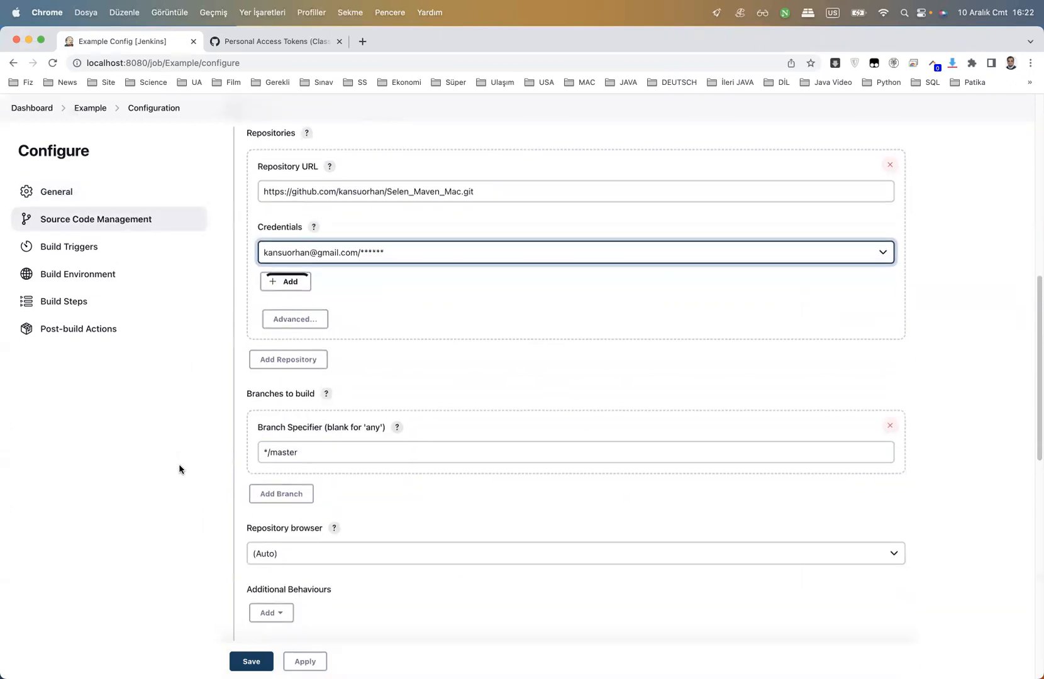
pyautogui.click(300, 388)
pyautogui.moveTo(277, 389); pyautogui.dragTo(271, 391)
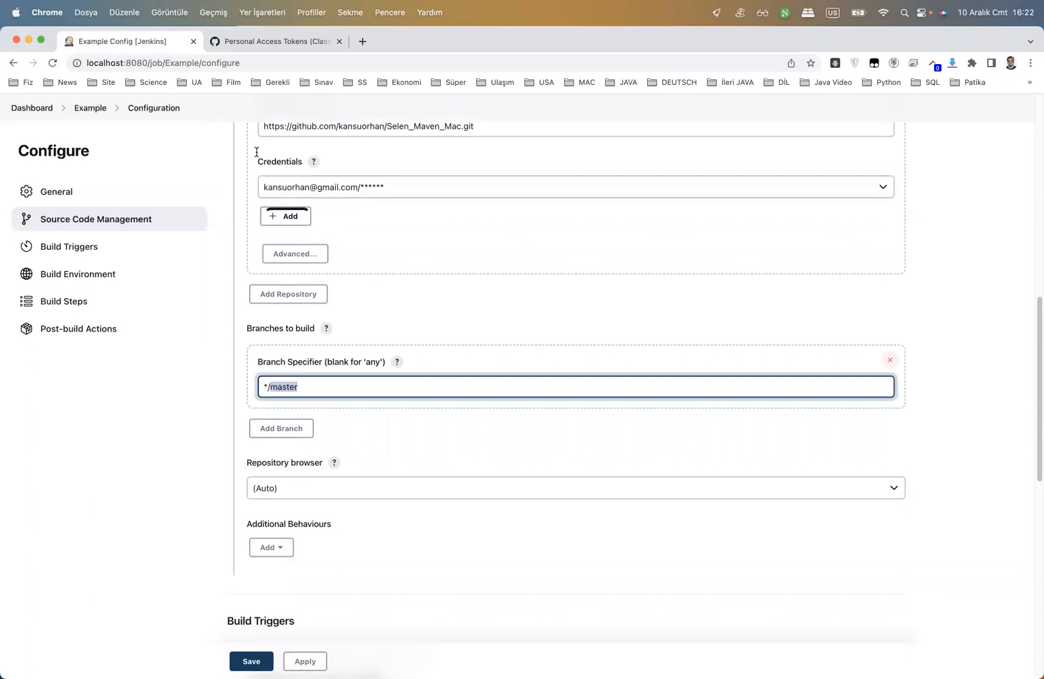
# Check on GitHub that the Selen_Maven_Mac branch is named main, then return to Jenkins
pyautogui.click(259, 41)
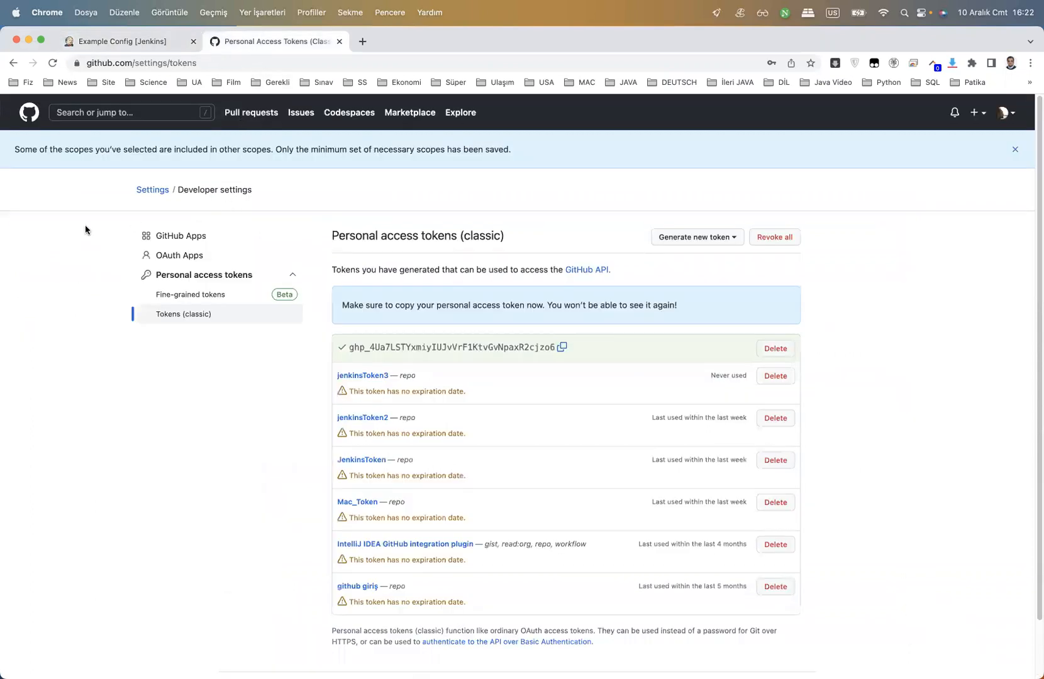
pyautogui.press('super+bracketleft')
pyautogui.press('super+bracketleft')
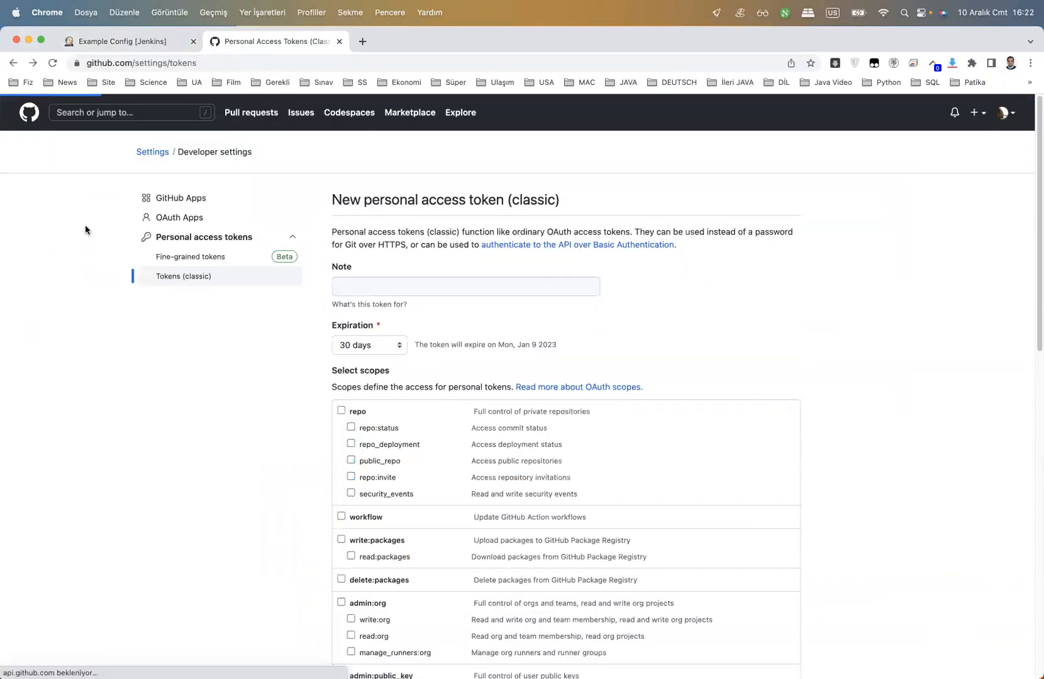
pyautogui.press('super+bracketleft')
pyautogui.press('super+bracketleft')
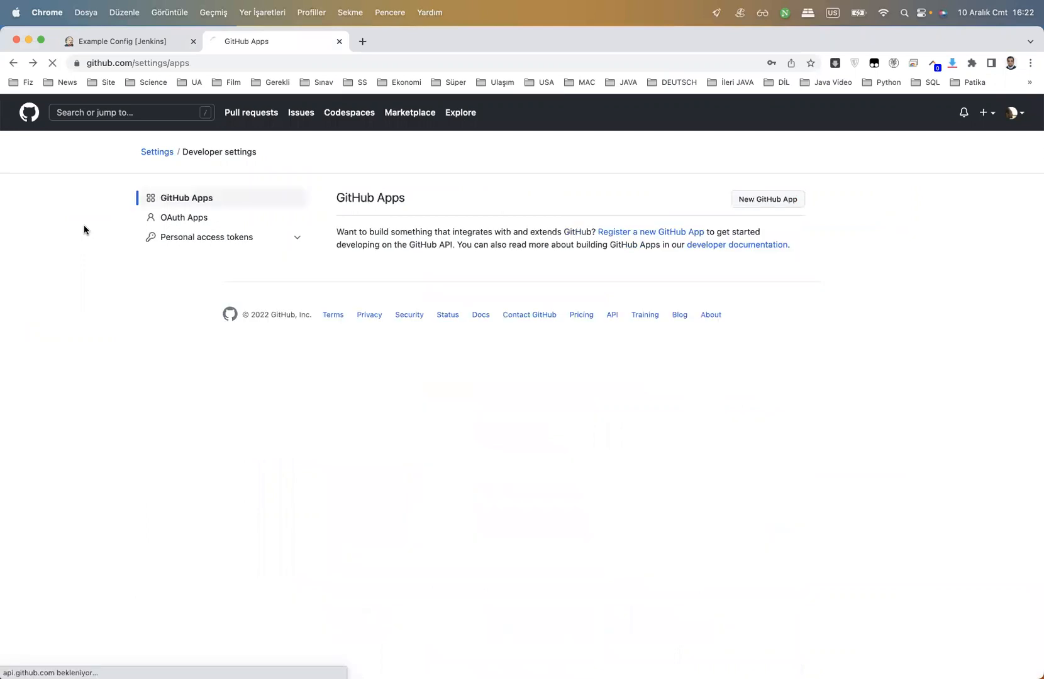
pyautogui.press('super+bracketleft')
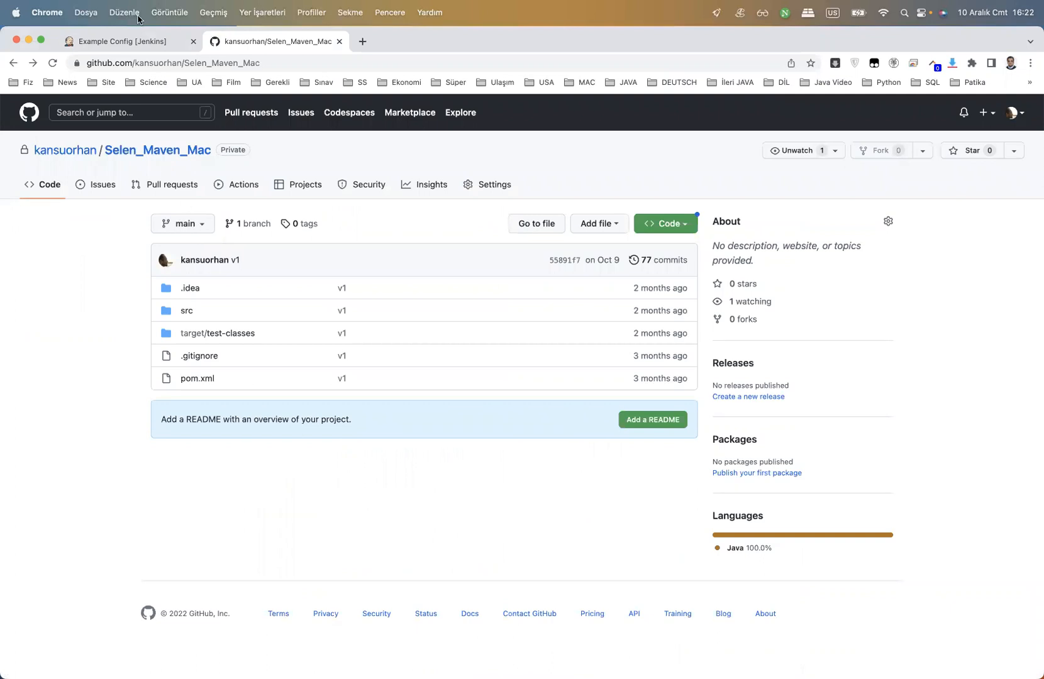
pyautogui.click(132, 40)
# Change the branch specifier to */main and add an 'Invoke top-level Maven targets' build step
pyautogui.write('main')
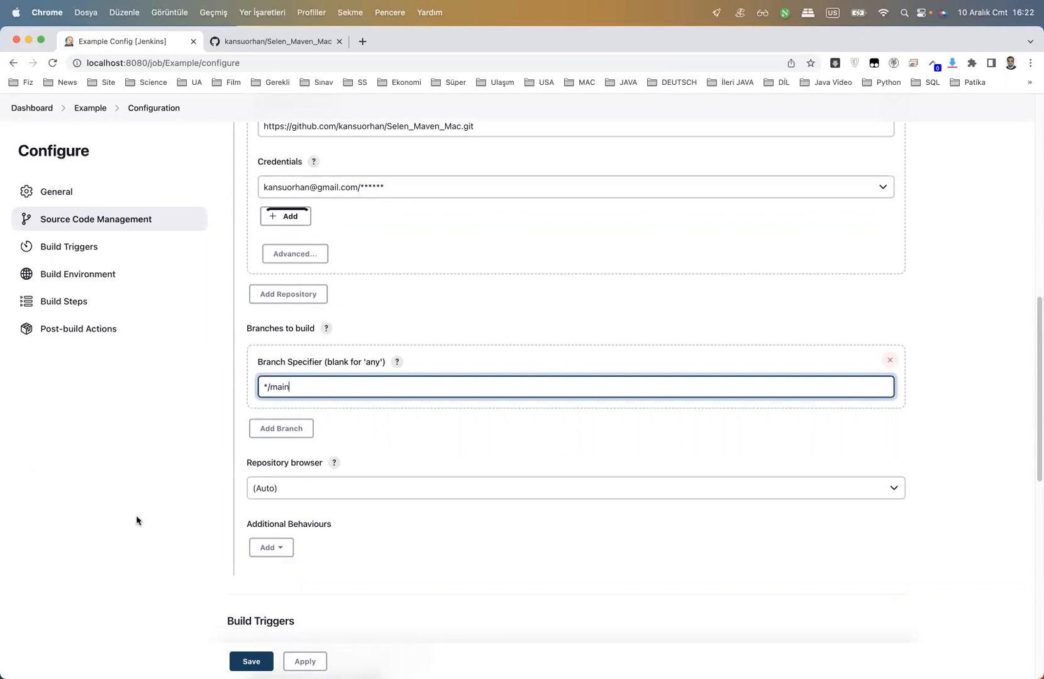
pyautogui.scroll(-5, 138, 512)
pyautogui.scroll(-4, 138, 511)
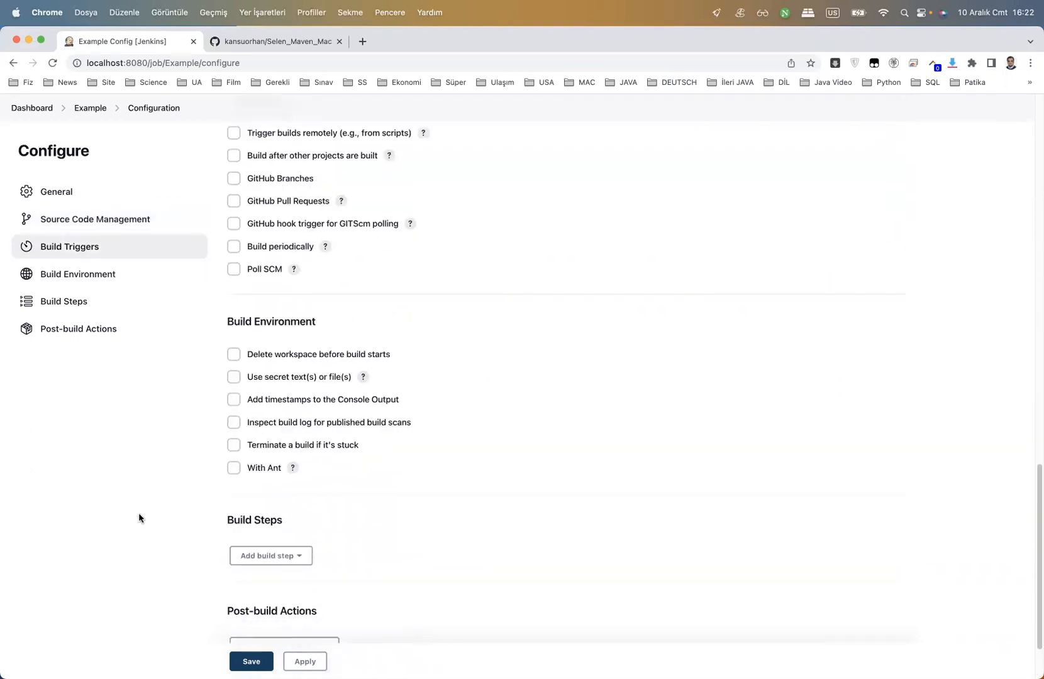
pyautogui.click(294, 471)
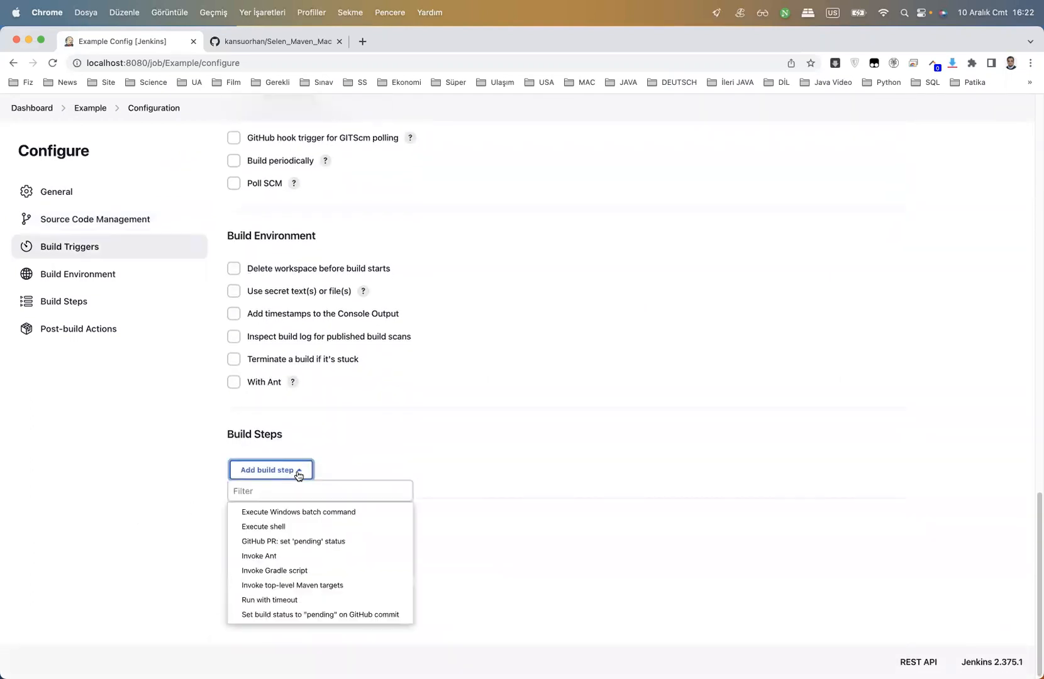
pyautogui.click(311, 585)
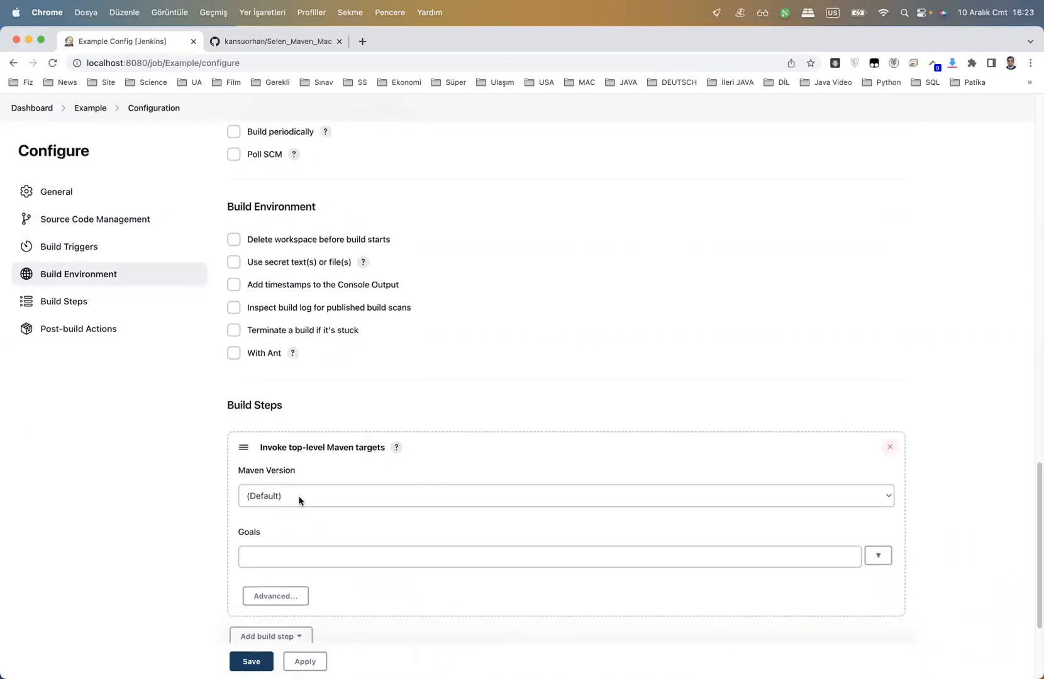
# Use the maven installation with goals 'clean install', then apply and save the job
pyautogui.click(412, 496)
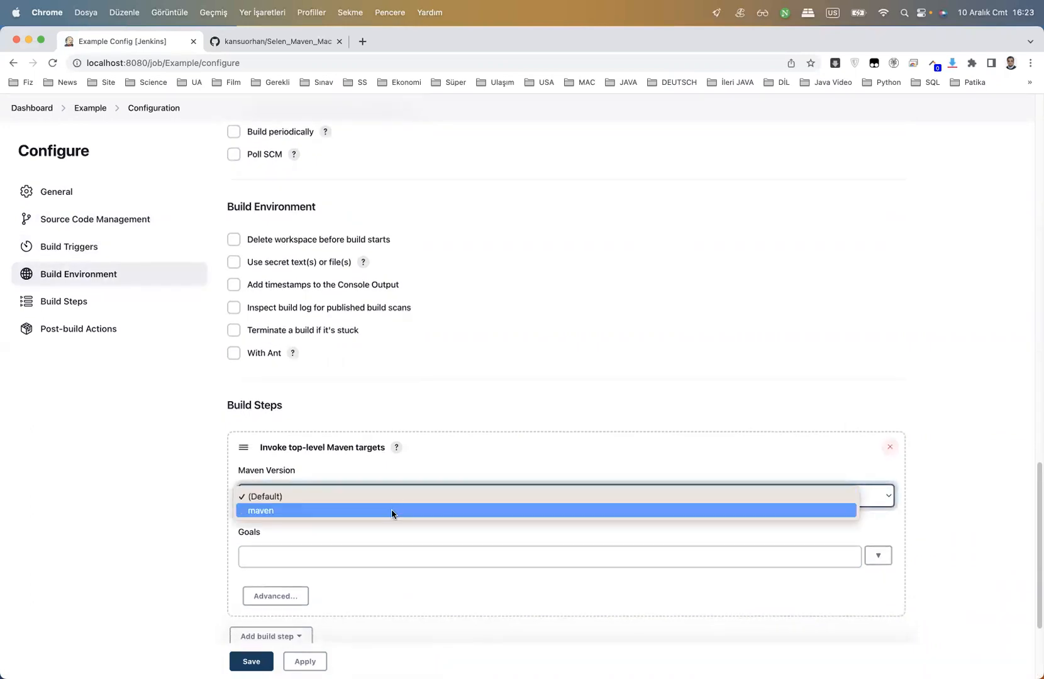
pyautogui.click(389, 510)
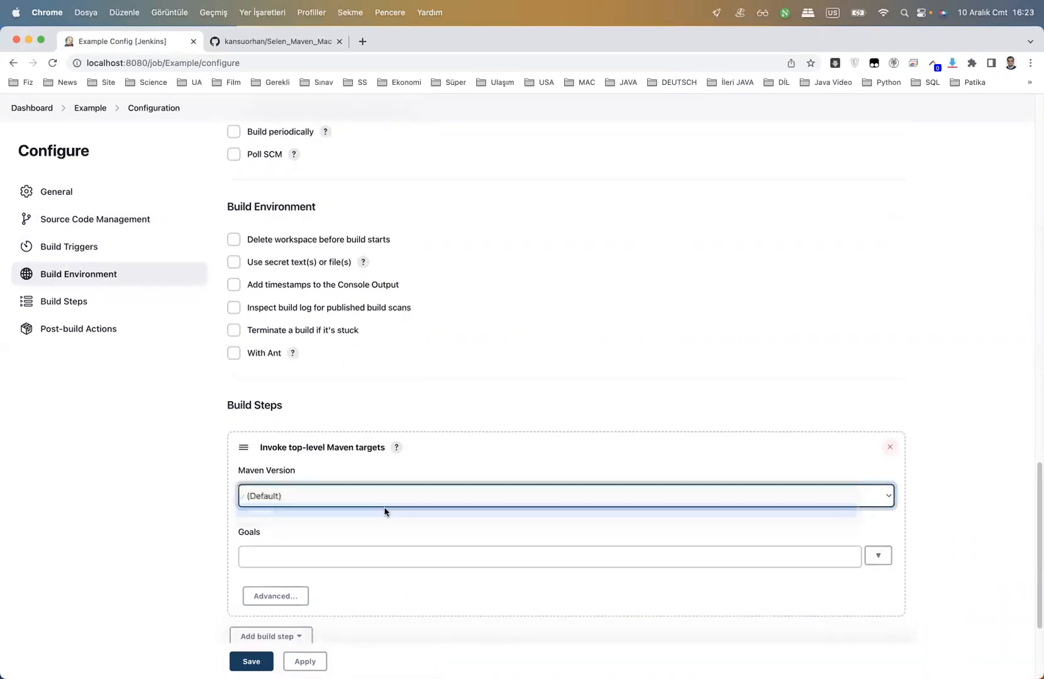
pyautogui.click(381, 558)
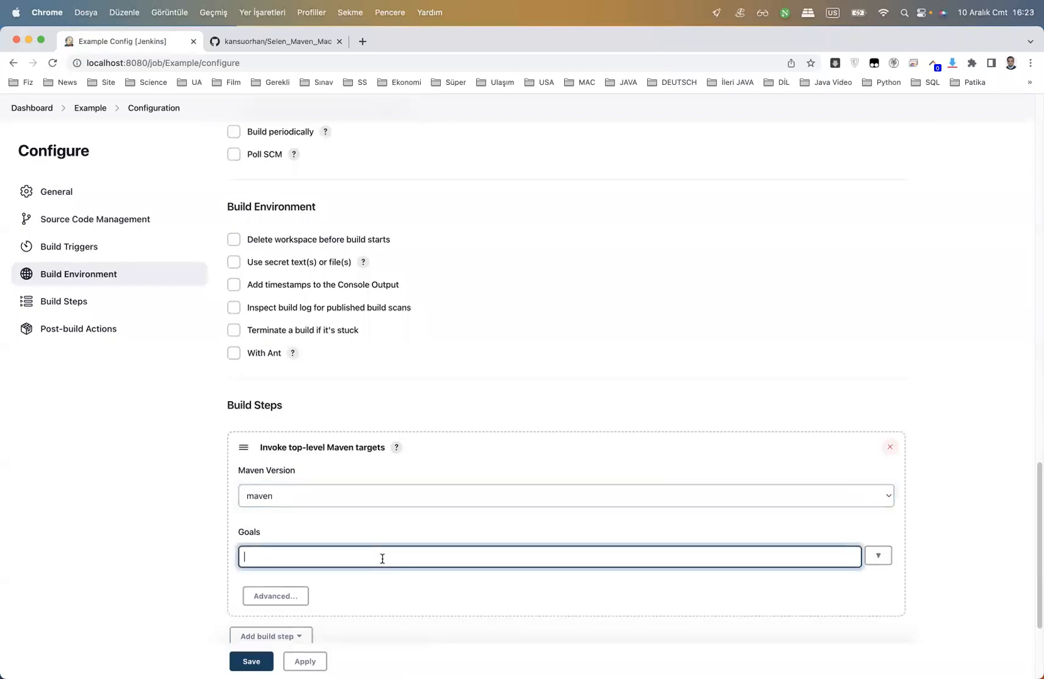
pyautogui.write('clean install')
pyautogui.scroll(-1, 339, 566)
pyautogui.click(318, 661)
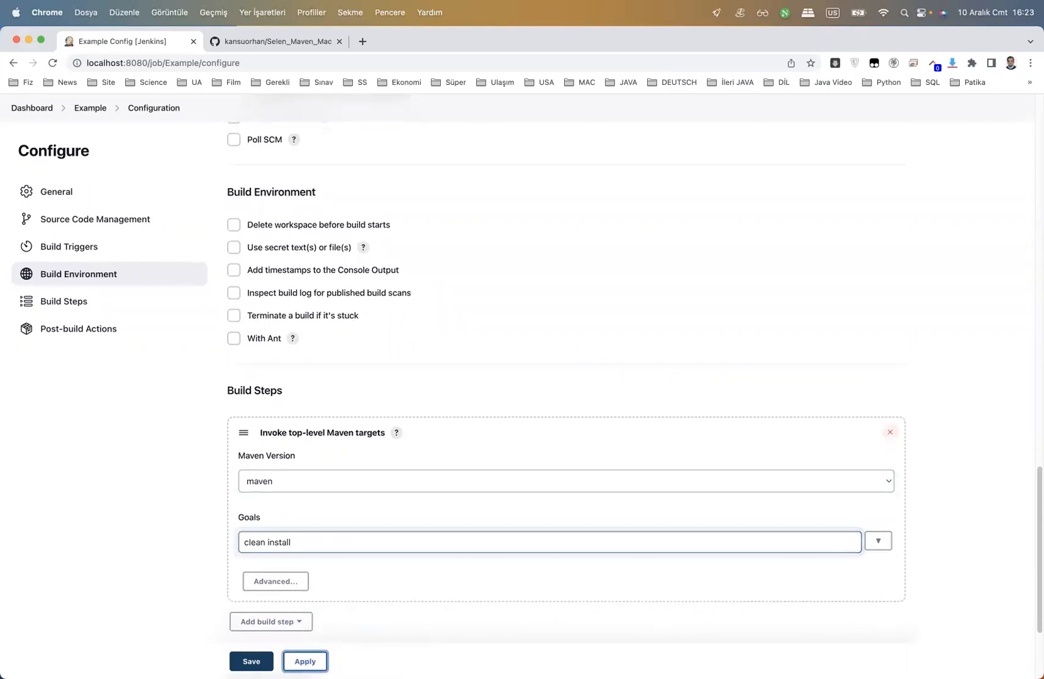
pyautogui.click(250, 660)
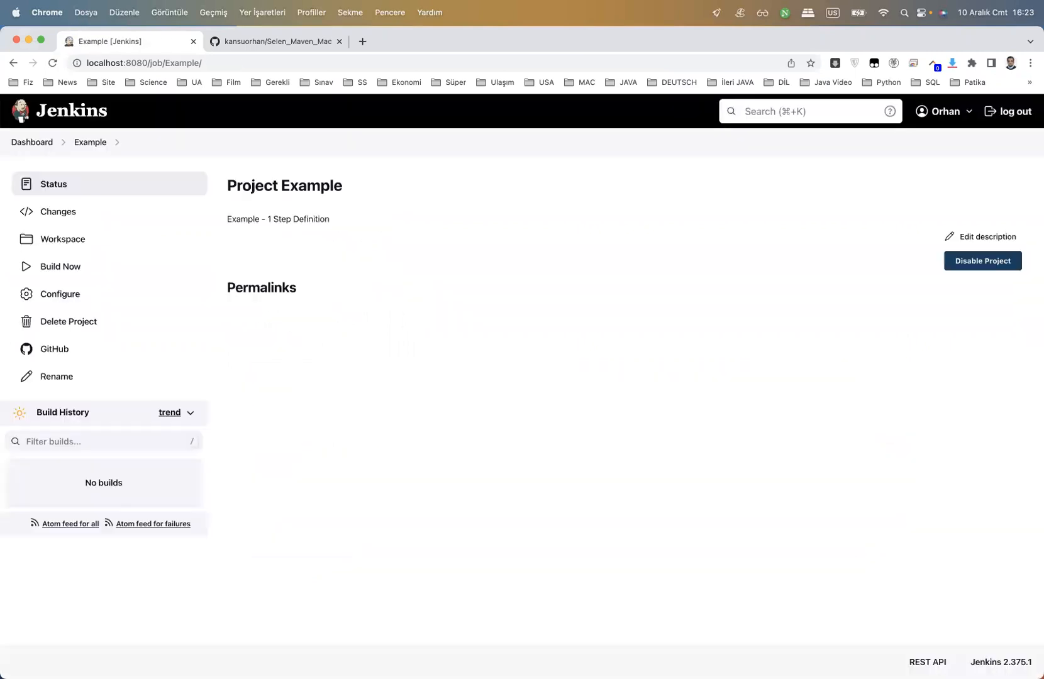